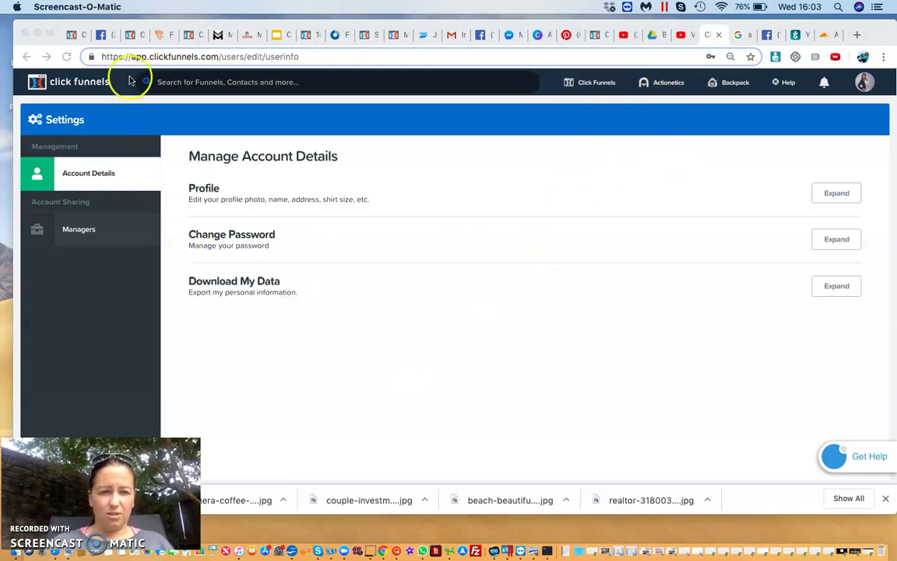
# - Open the list of all funnels in the account and look through it
pyautogui.click(60, 80)
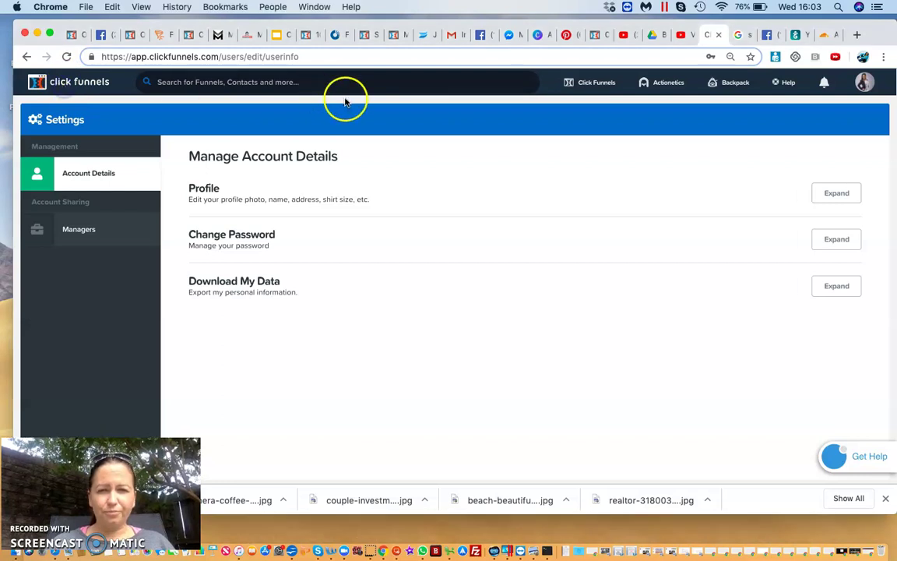
pyautogui.moveTo(576, 81)
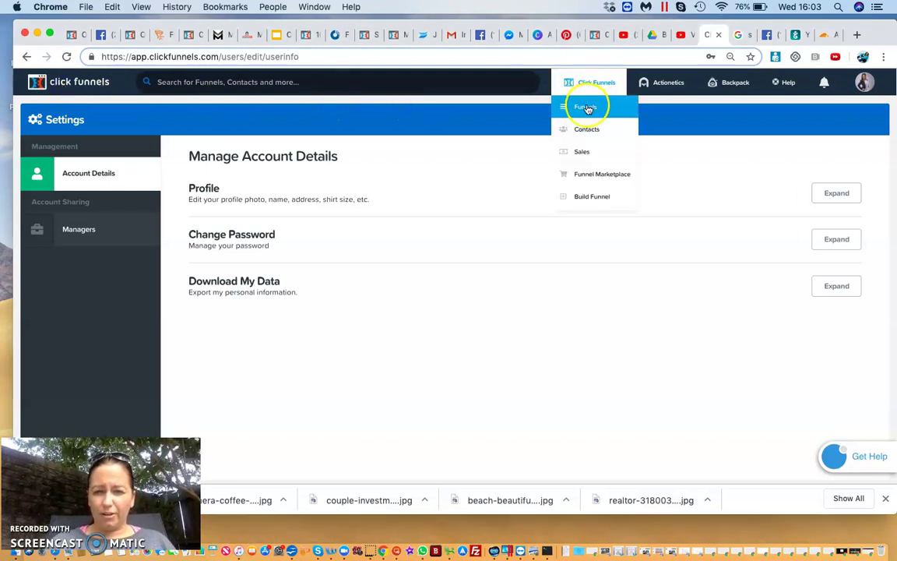
pyautogui.click(586, 107)
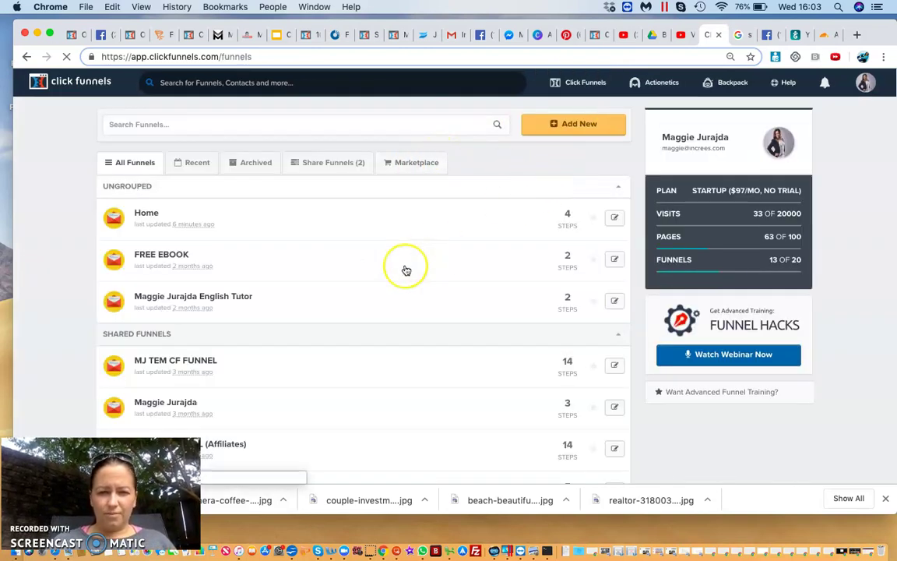
pyautogui.scroll(-2, 352, 326)
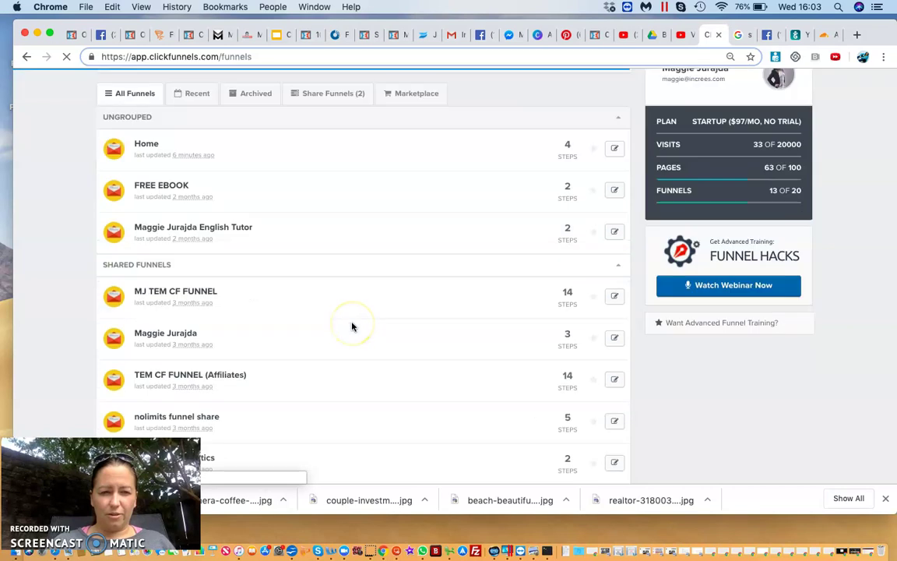
pyautogui.scroll(-6, 373, 327)
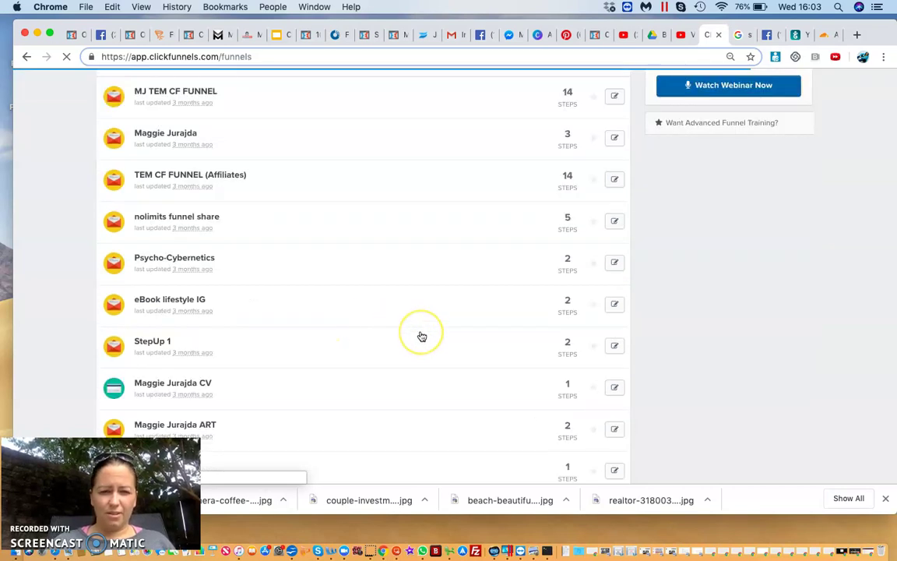
pyautogui.scroll(-2, 420, 334)
pyautogui.scroll(10, 420, 336)
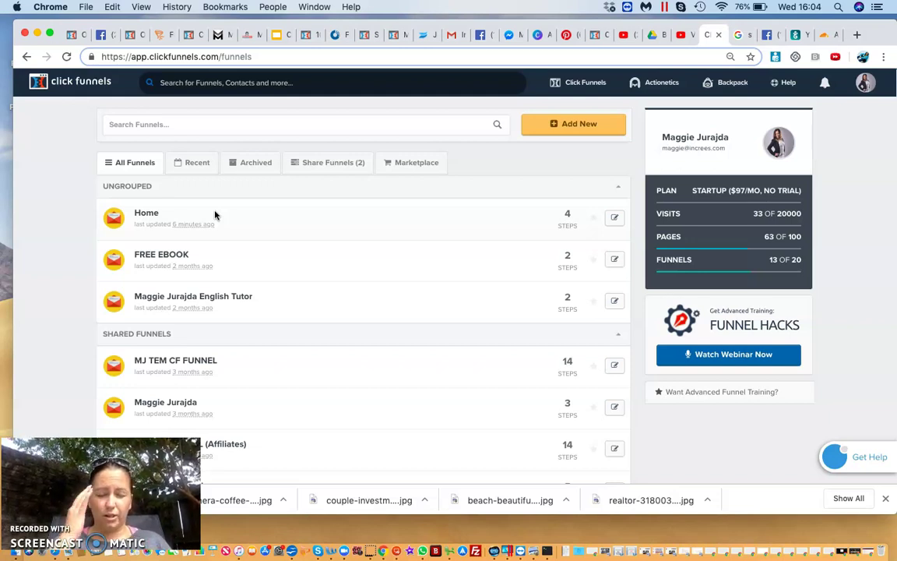
# - Open the Home funnel and load its home step's page in the page editor
pyautogui.click(148, 215)
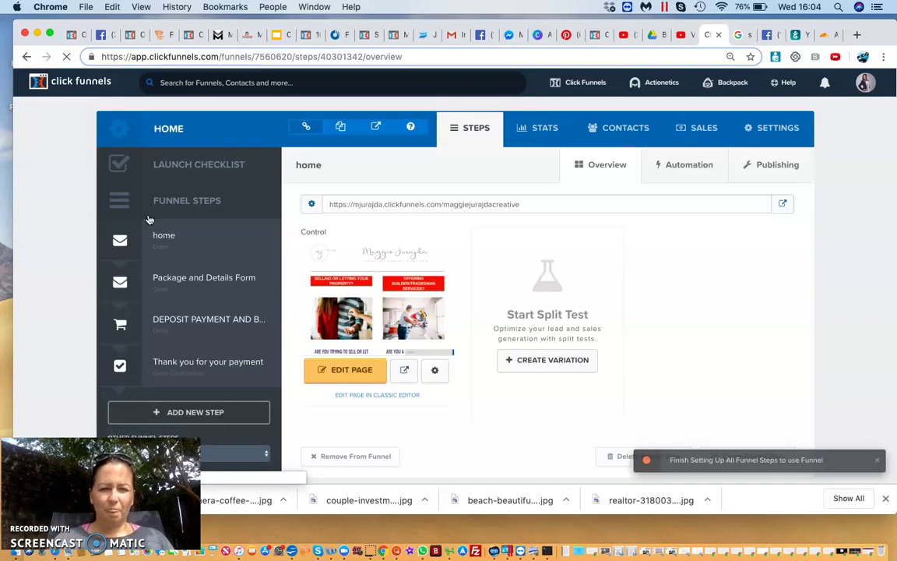
pyautogui.click(152, 225)
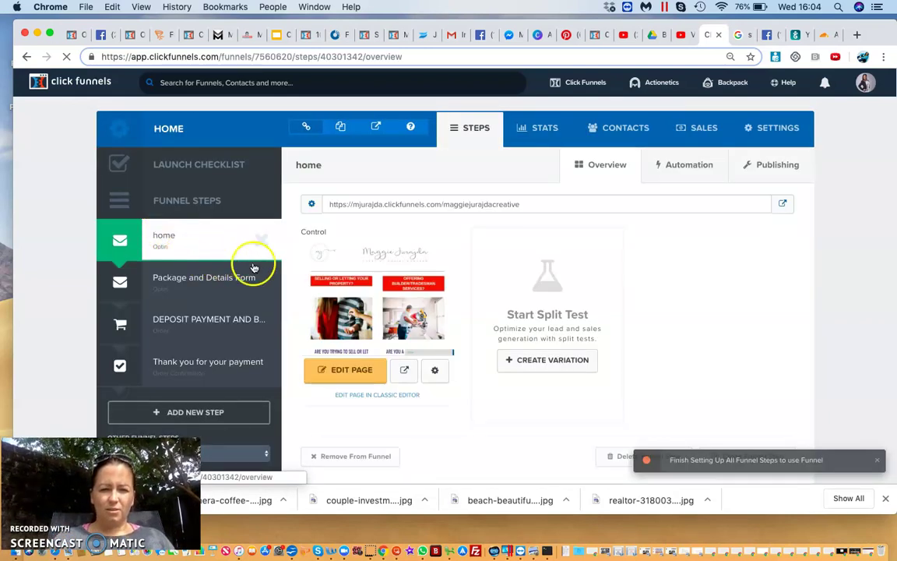
pyautogui.moveTo(243, 249); pyautogui.dragTo(312, 251)
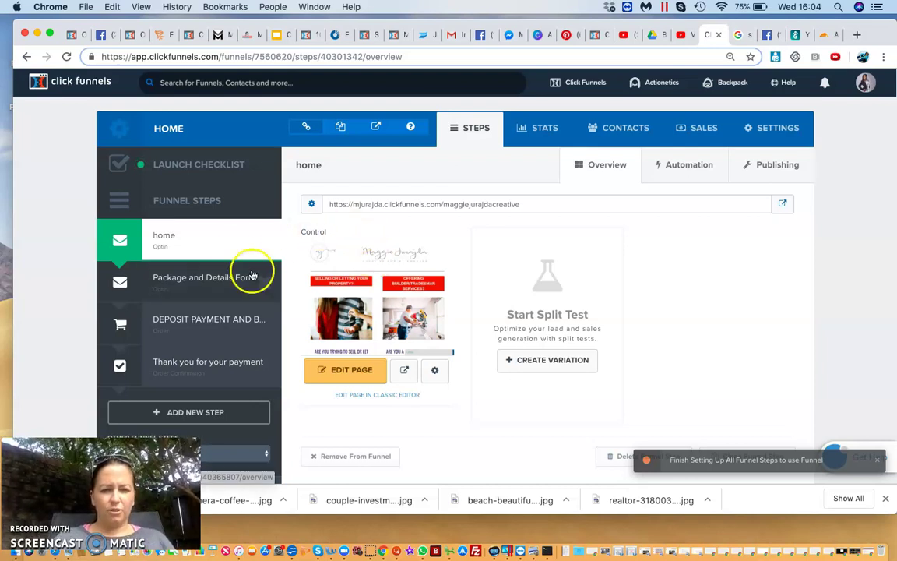
pyautogui.click(337, 373)
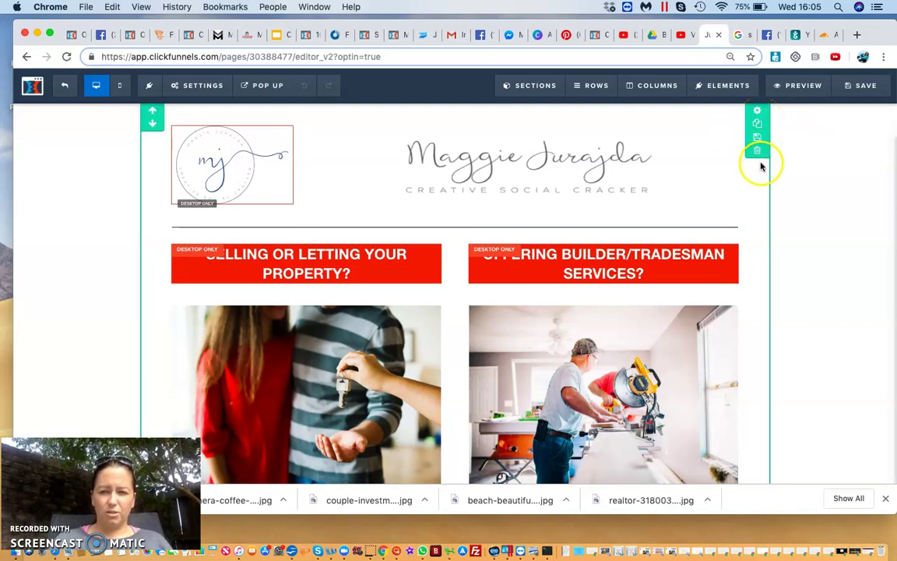
# - Add a new wide section at the end of the page, just above the Facebook and email contact buttons
pyautogui.scroll(-5, 760, 212)
pyautogui.scroll(-4, 761, 213)
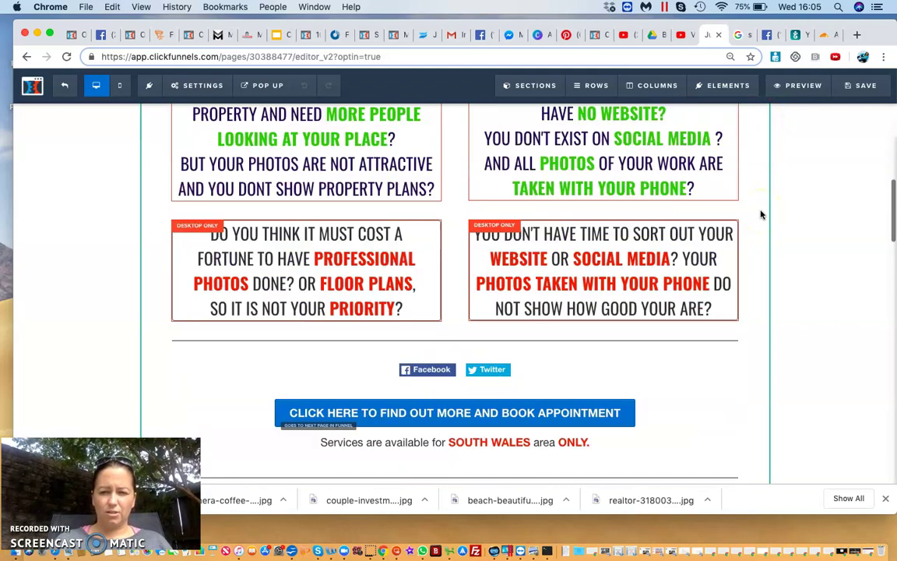
pyautogui.scroll(-3, 751, 329)
pyautogui.scroll(-8, 751, 329)
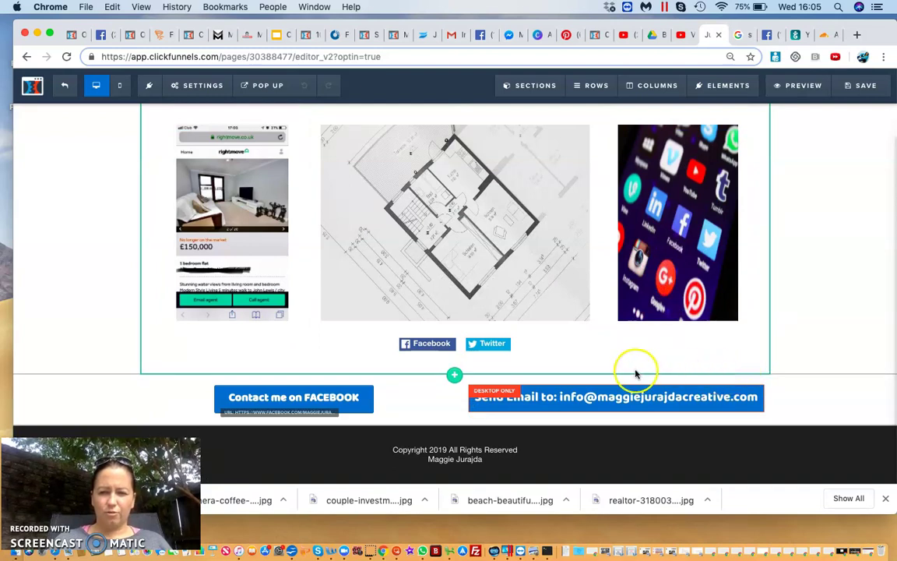
pyautogui.click(456, 376)
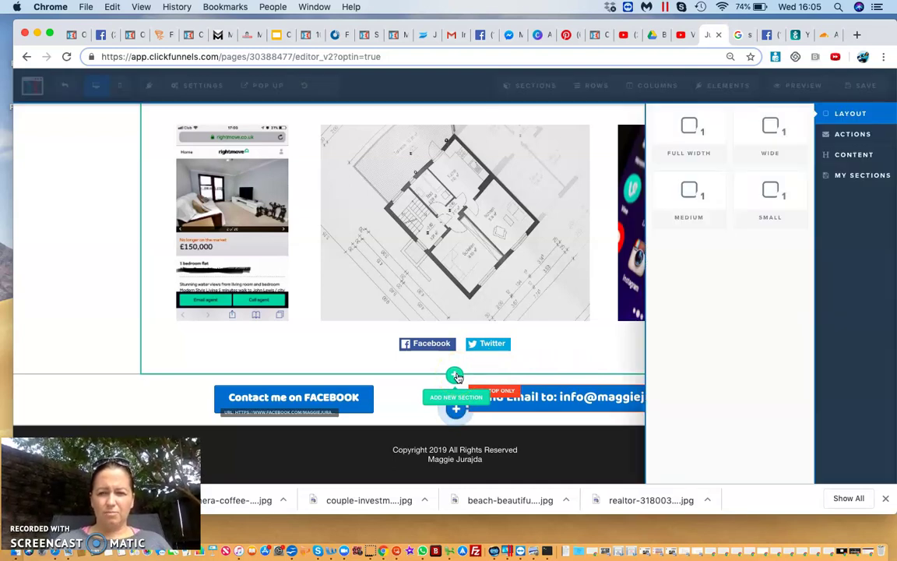
pyautogui.click(709, 138)
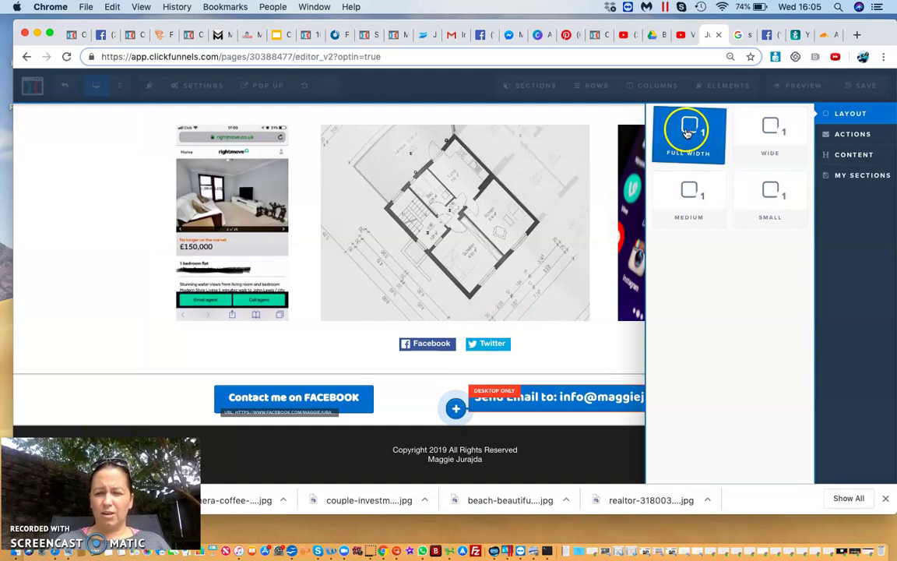
pyautogui.click(690, 138)
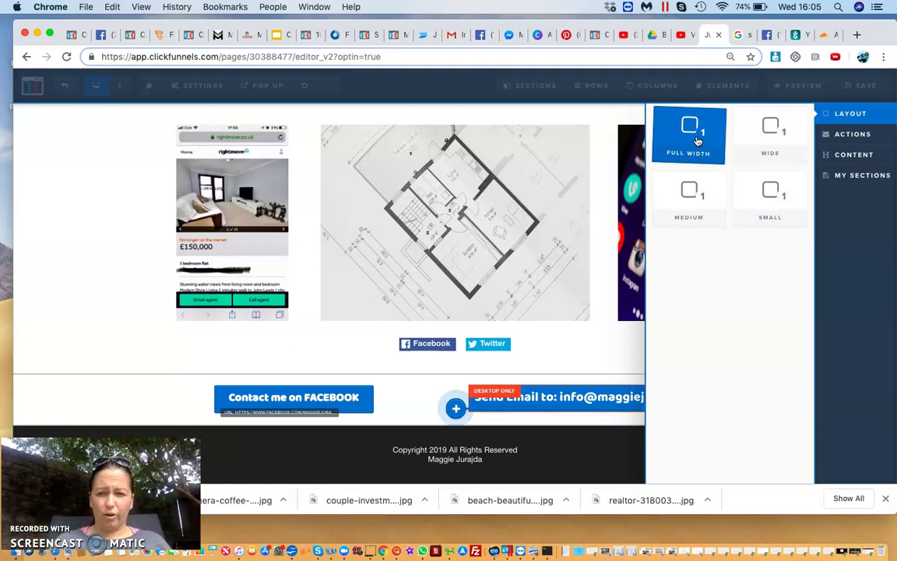
pyautogui.click(734, 139)
pyautogui.click(695, 132)
pyautogui.click(759, 131)
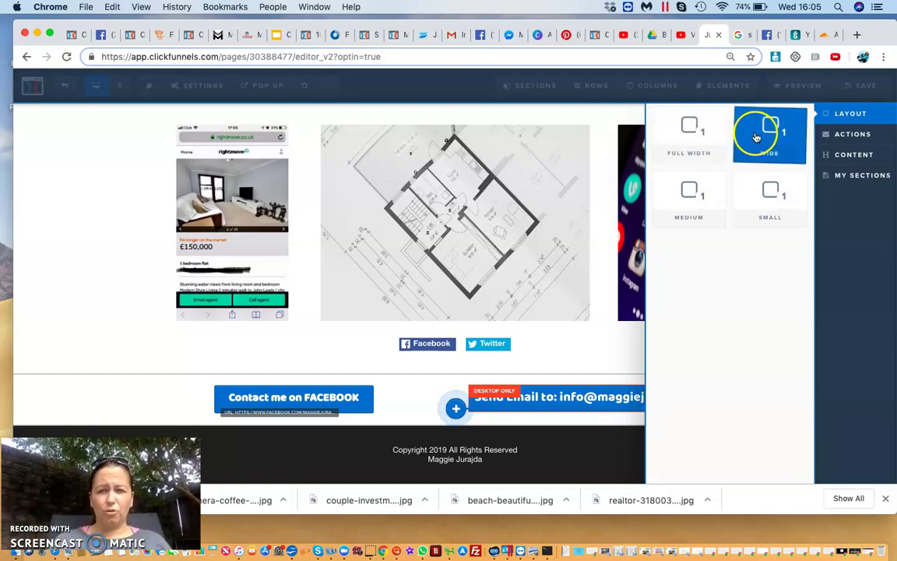
pyautogui.click(693, 131)
pyautogui.click(763, 134)
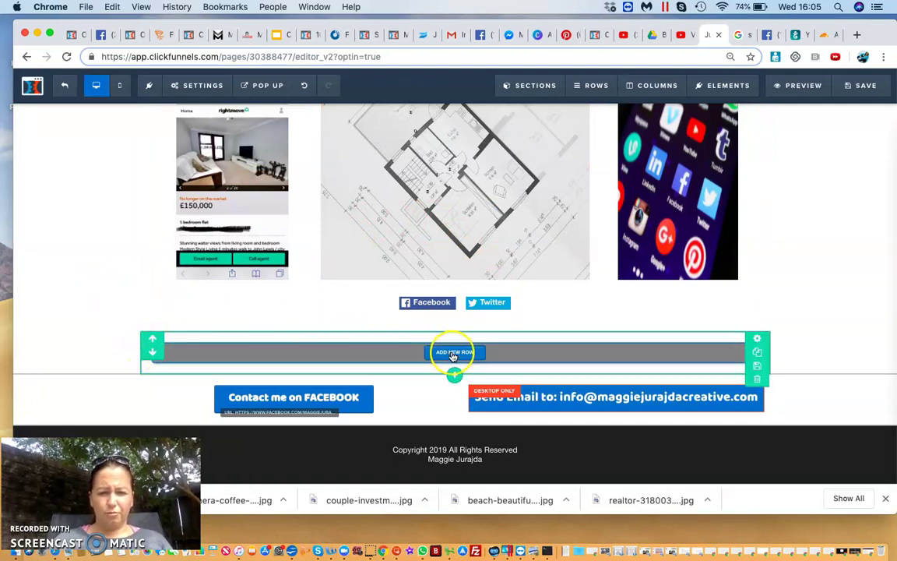
# - Add a three-column row to the new empty section
pyautogui.click(456, 353)
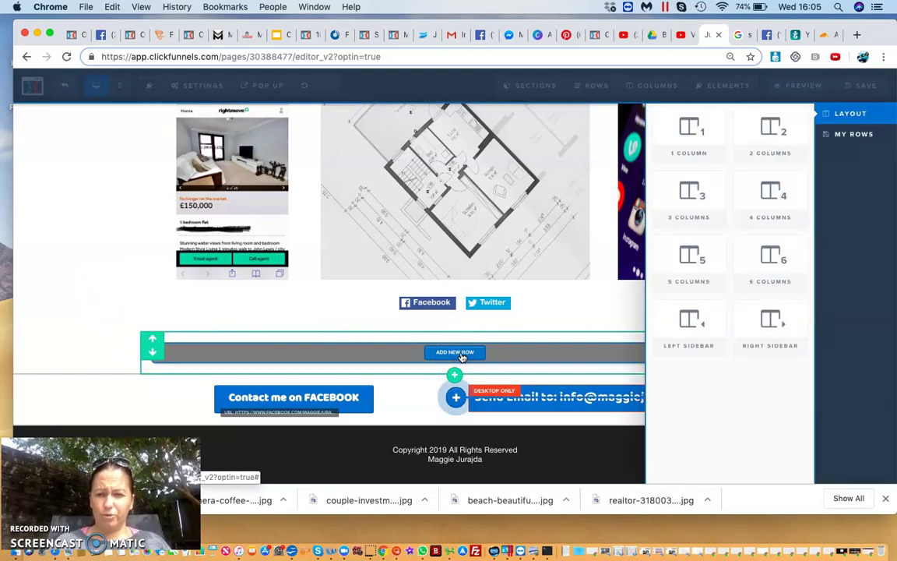
pyautogui.click(705, 190)
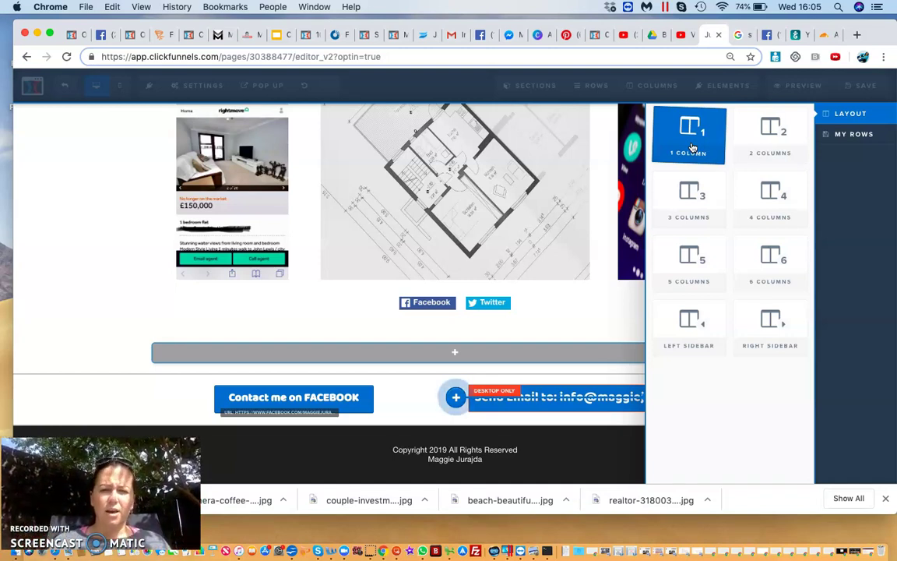
pyautogui.click(691, 199)
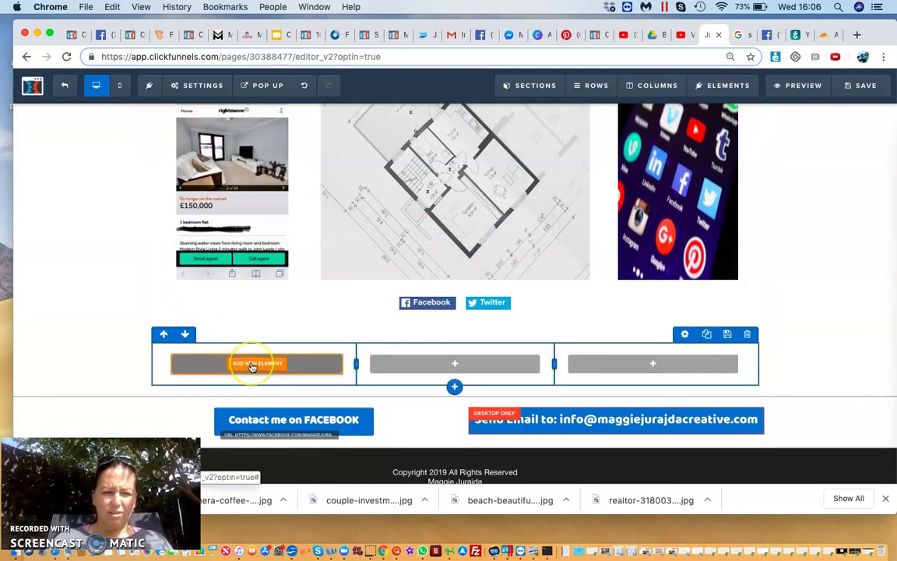
# - Look through all element types available for the first column of the new row, without adding one
pyautogui.click(252, 364)
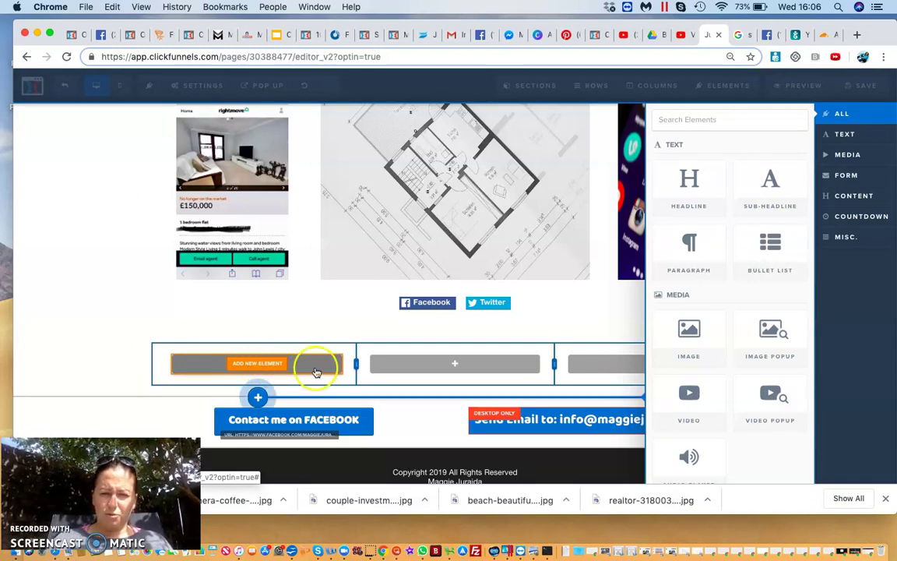
pyautogui.scroll(-5, 748, 325)
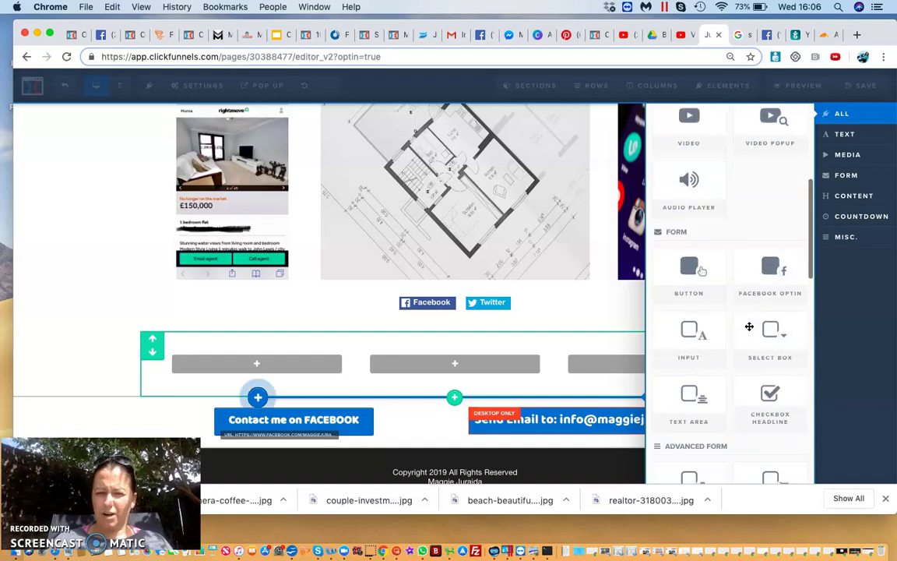
pyautogui.scroll(-10, 749, 326)
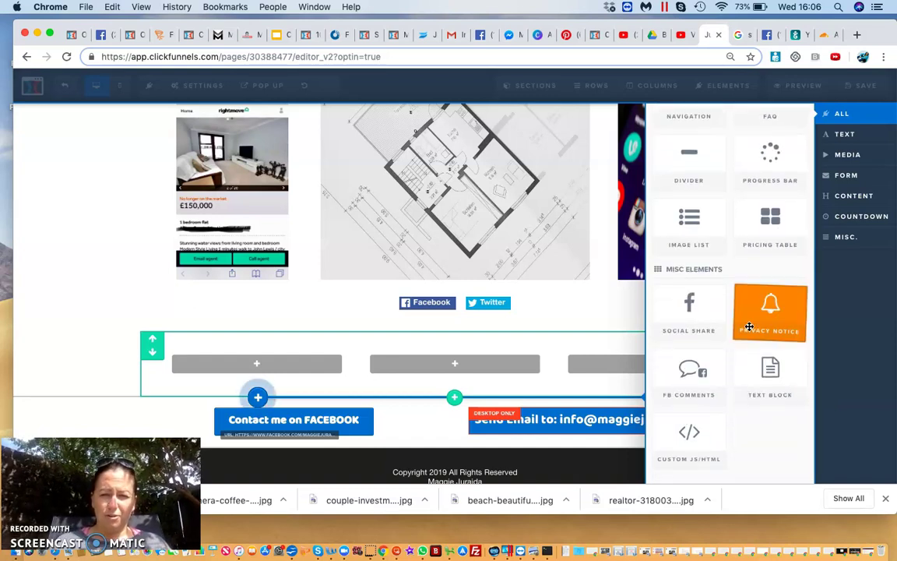
pyautogui.scroll(10, 749, 326)
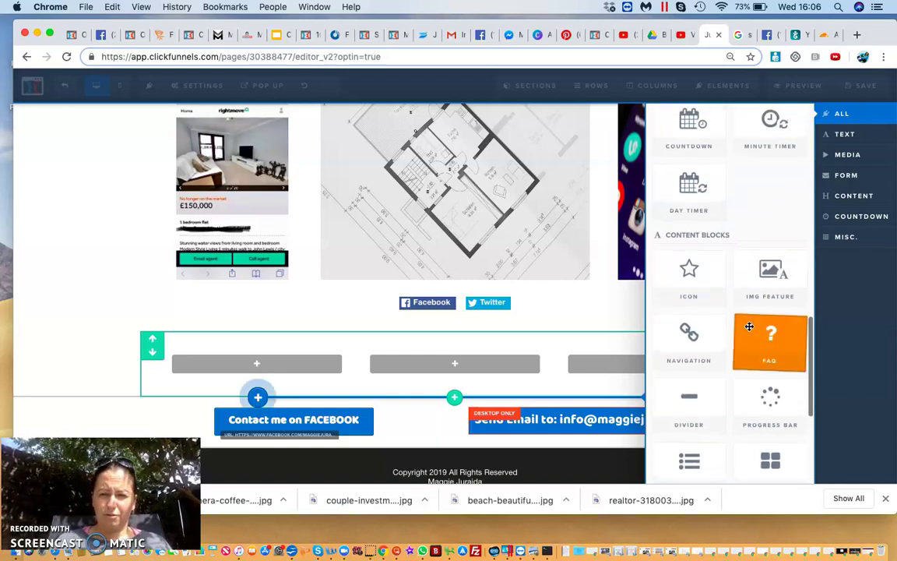
pyautogui.scroll(4, 749, 326)
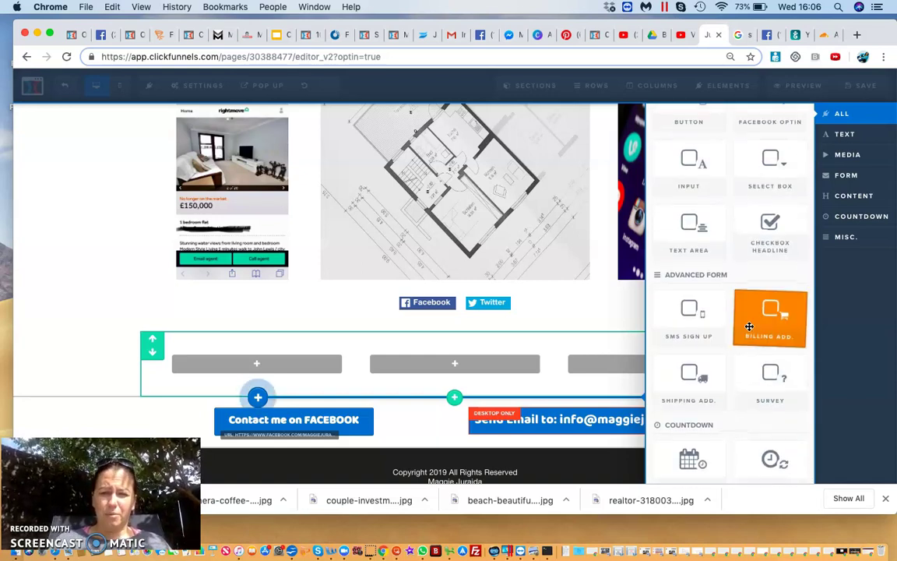
pyautogui.scroll(5, 750, 326)
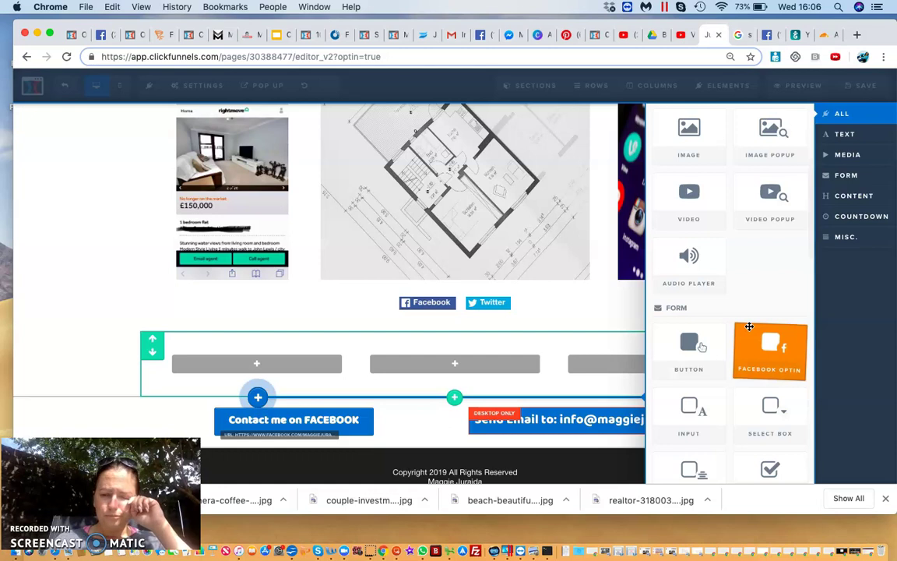
pyautogui.scroll(4, 749, 326)
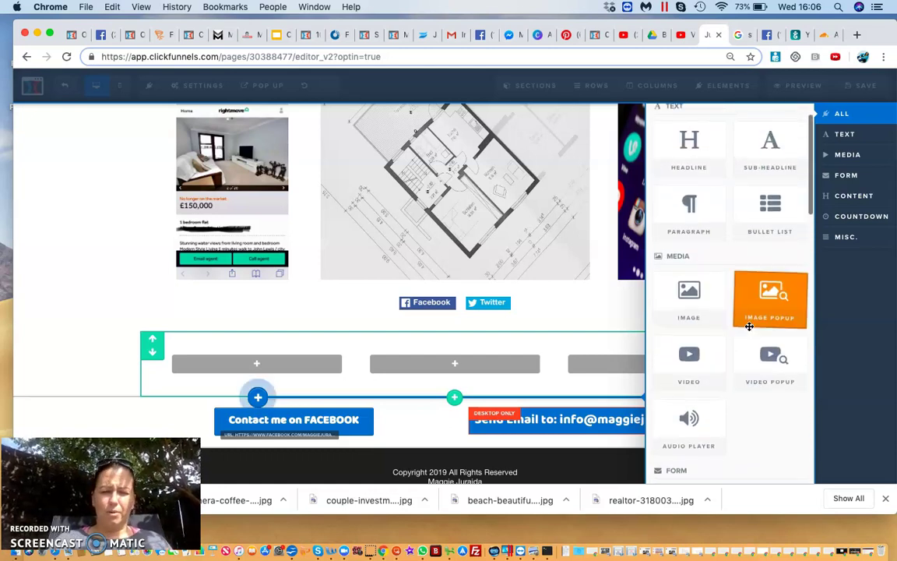
pyautogui.scroll(1, 749, 327)
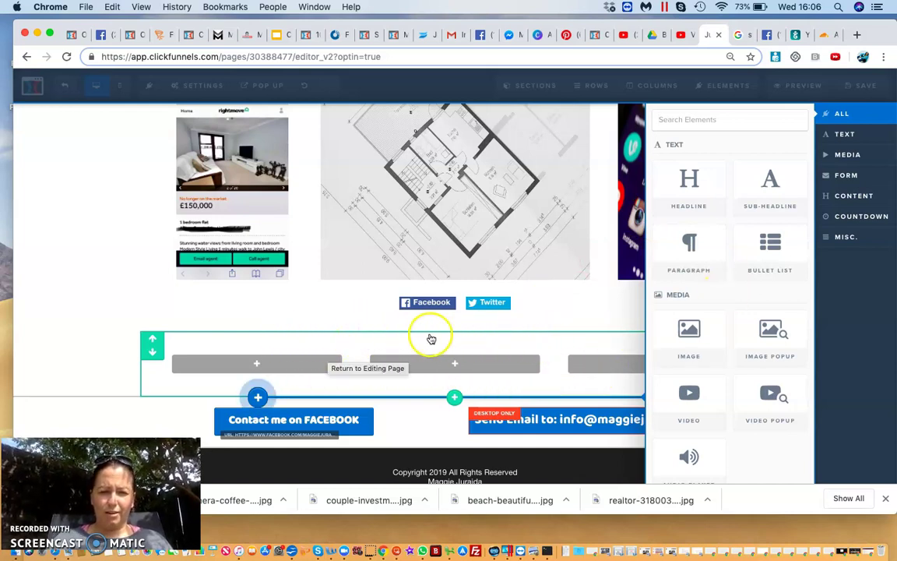
pyautogui.click(477, 341)
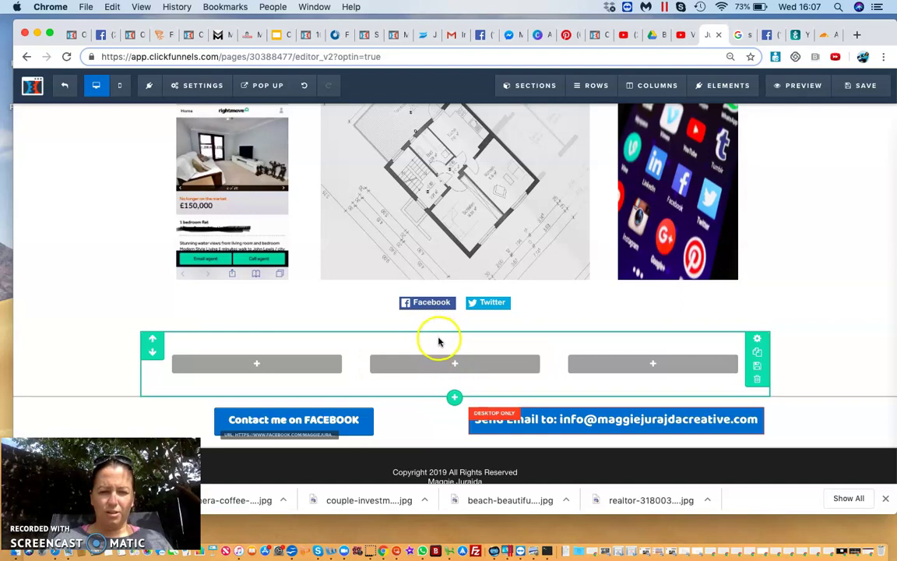
# - Add a one-column row to the new section and move it above the three-column row
pyautogui.click(455, 389)
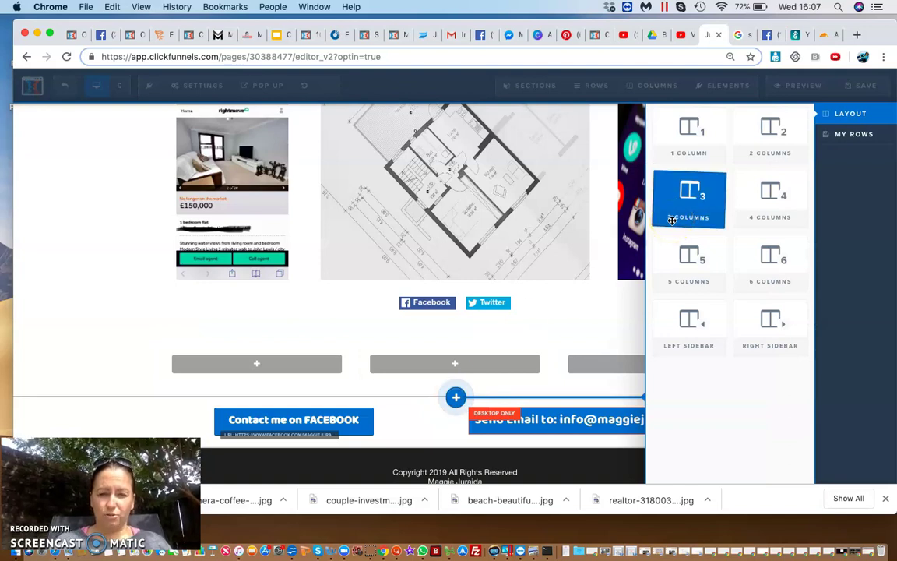
pyautogui.click(688, 134)
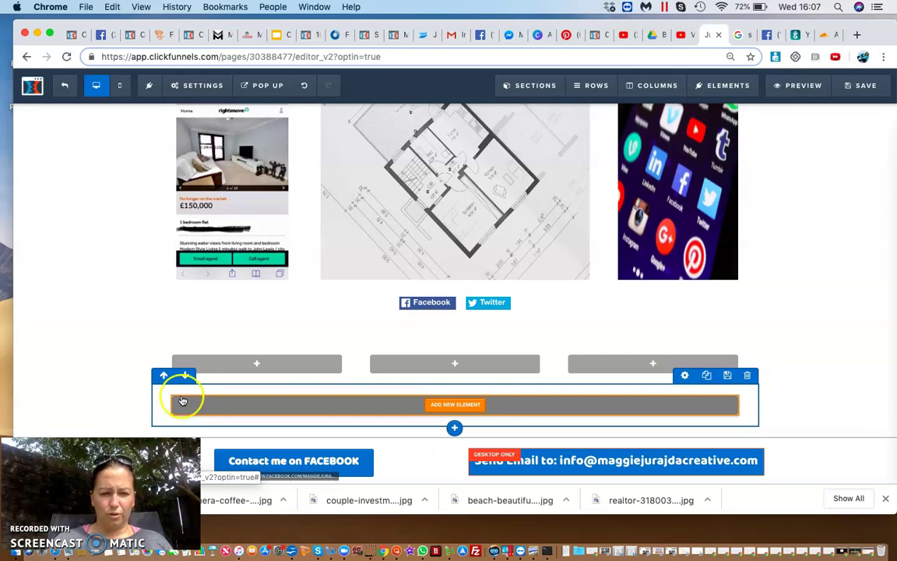
pyautogui.click(163, 378)
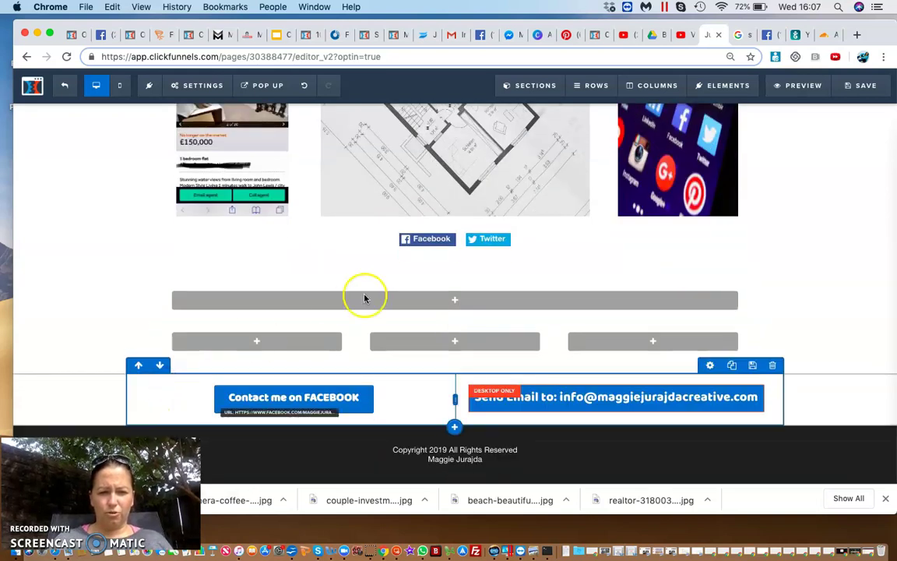
# - Add a headline element to the one-column row and set its text to "This is a headline"
pyautogui.click(466, 302)
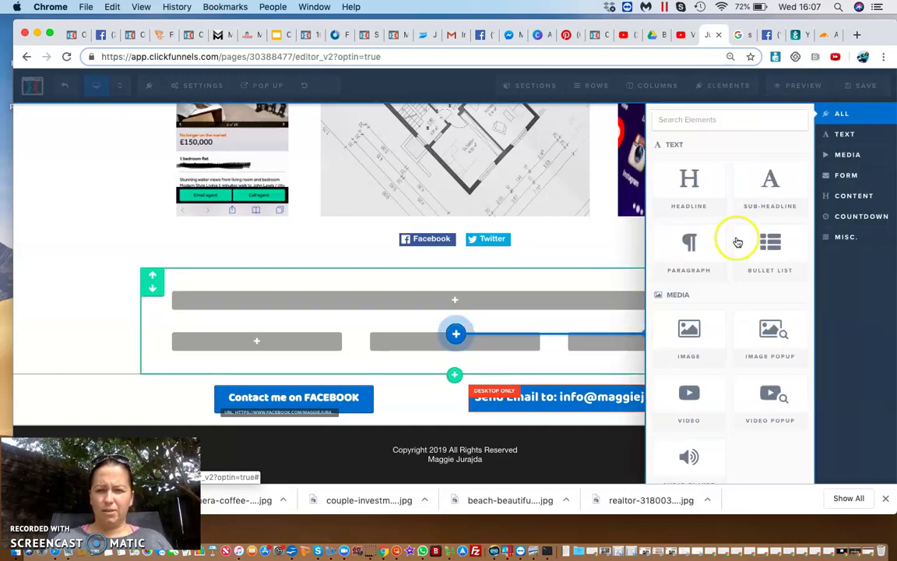
pyautogui.click(688, 183)
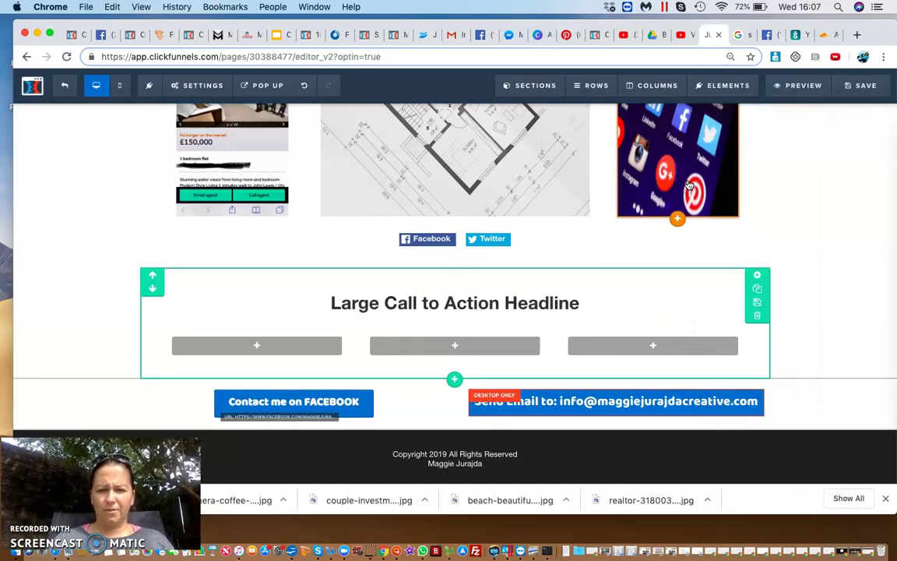
pyautogui.click(595, 296)
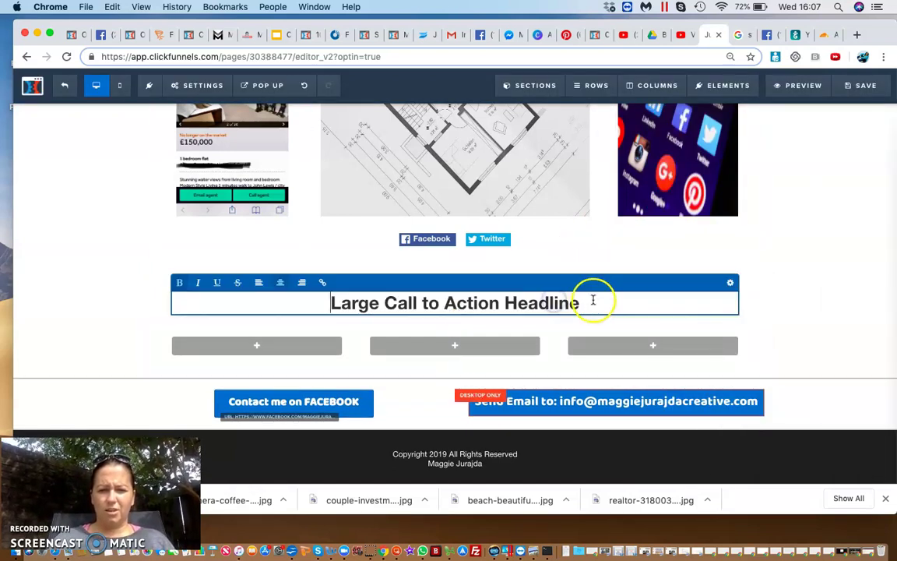
pyautogui.moveTo(595, 296); pyautogui.dragTo(323, 301)
pyautogui.write('This is a he')
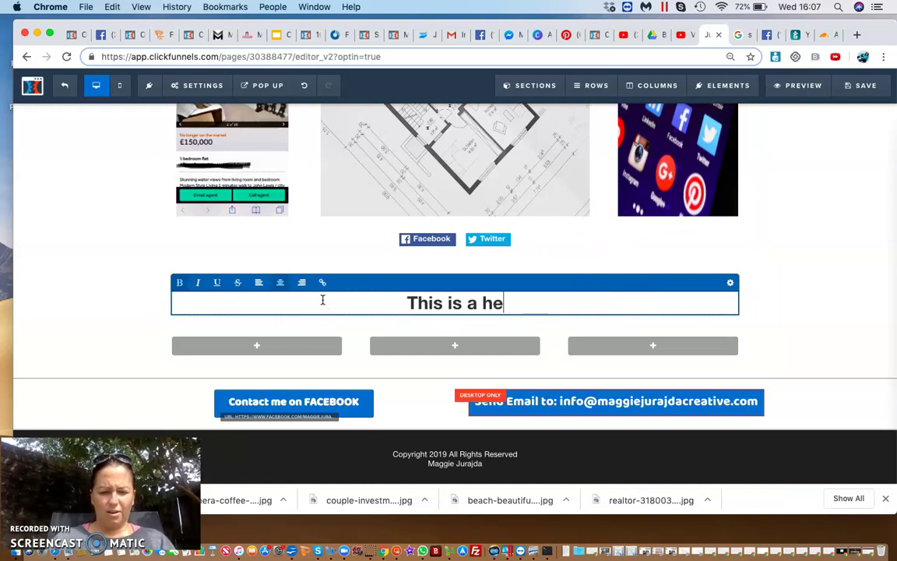
pyautogui.write('adline')
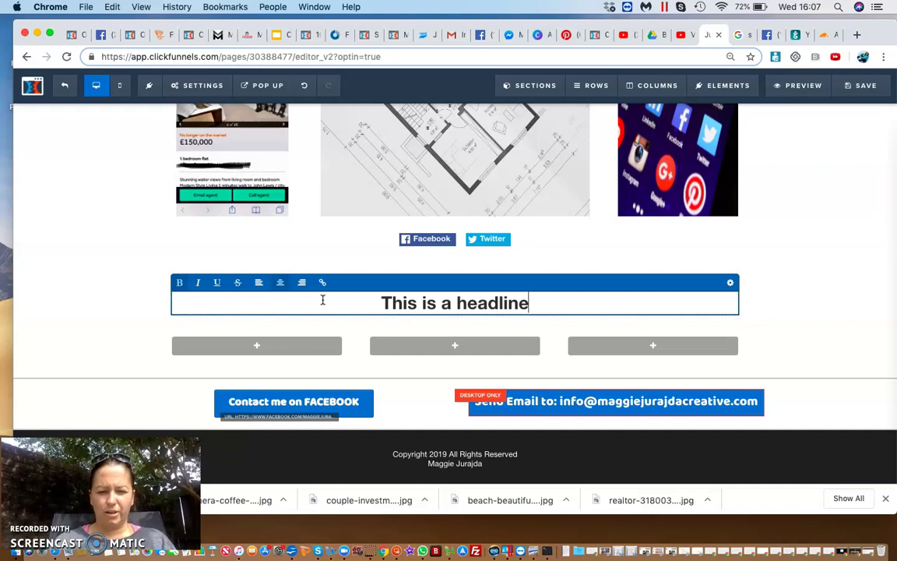
# - Reword the headline above the three-column row as "These are the products that will change your life"
pyautogui.press('BackSpace')
pyautogui.press('BackSpace')
pyautogui.press('BackSpace')
pyautogui.press('BackSpace')
pyautogui.press('BackSpace')
pyautogui.press('BackSpace')
pyautogui.press('BackSpace')
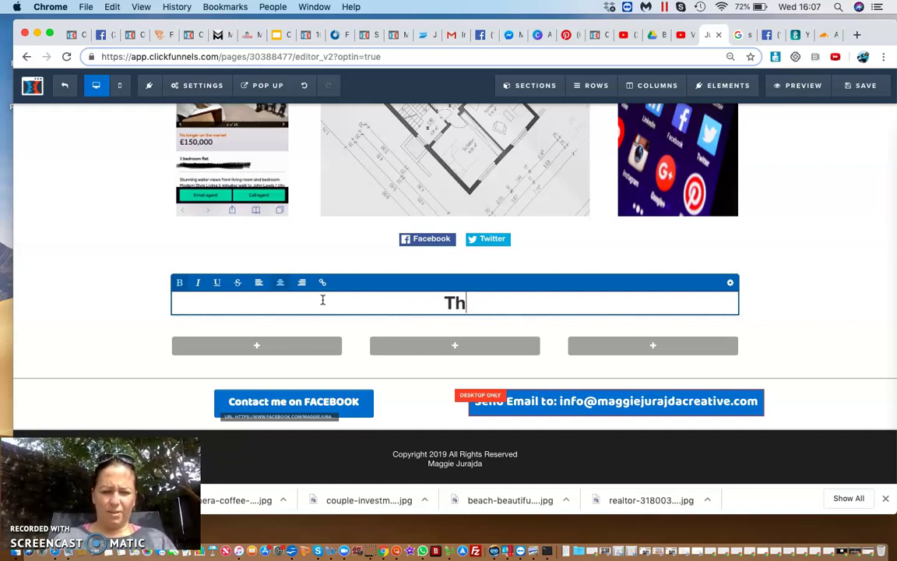
pyautogui.write('are the prod')
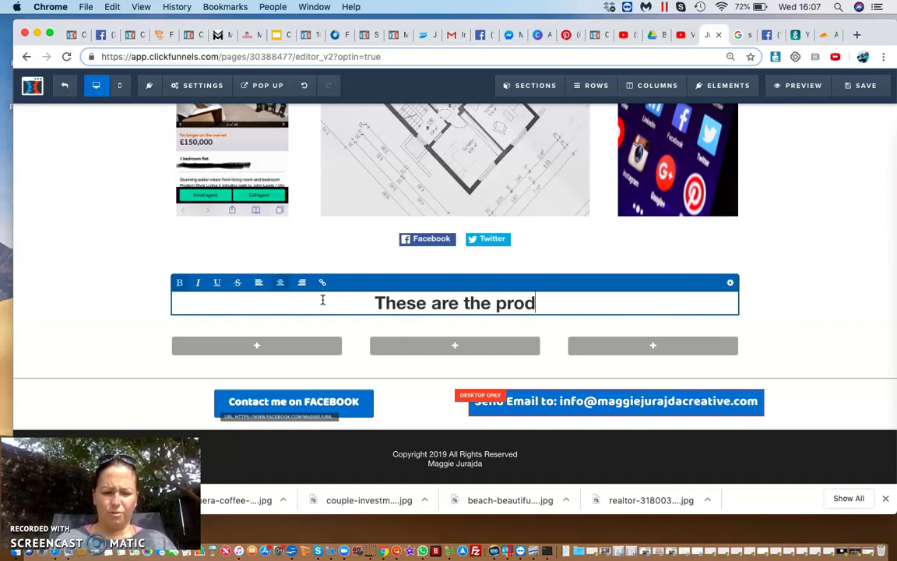
pyautogui.write('ucts')
pyautogui.write(' th')
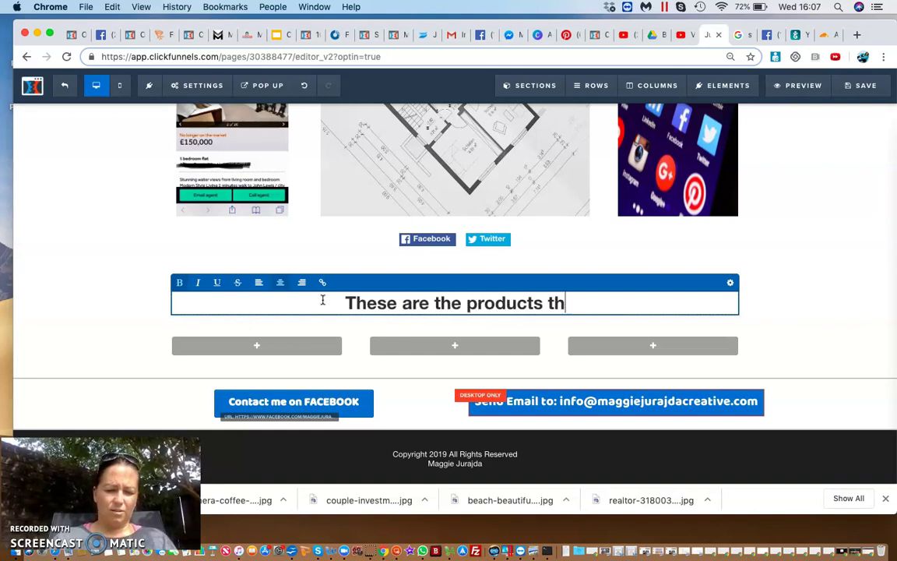
pyautogui.write('at will change your life')
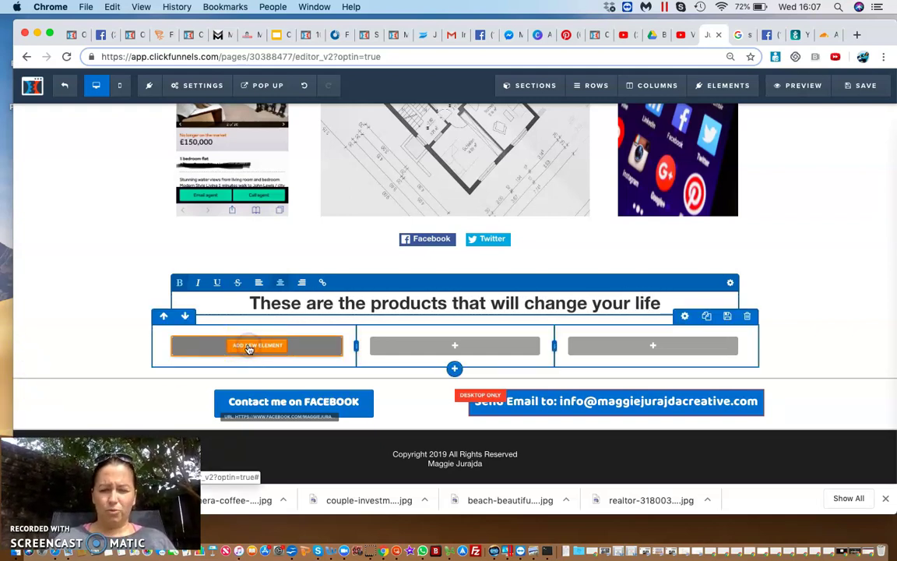
# - Add a video element to the first column of the three-column row
pyautogui.click(249, 347)
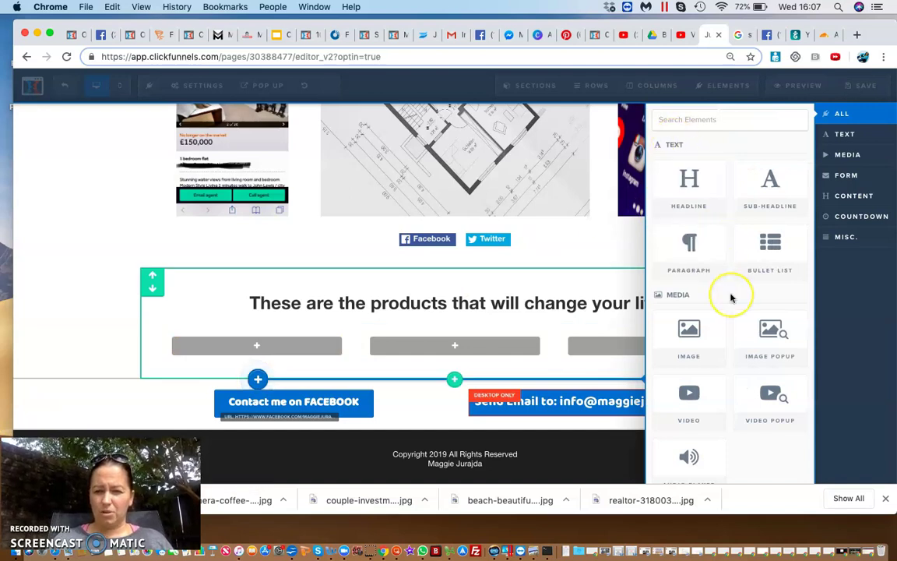
pyautogui.scroll(-3, 731, 296)
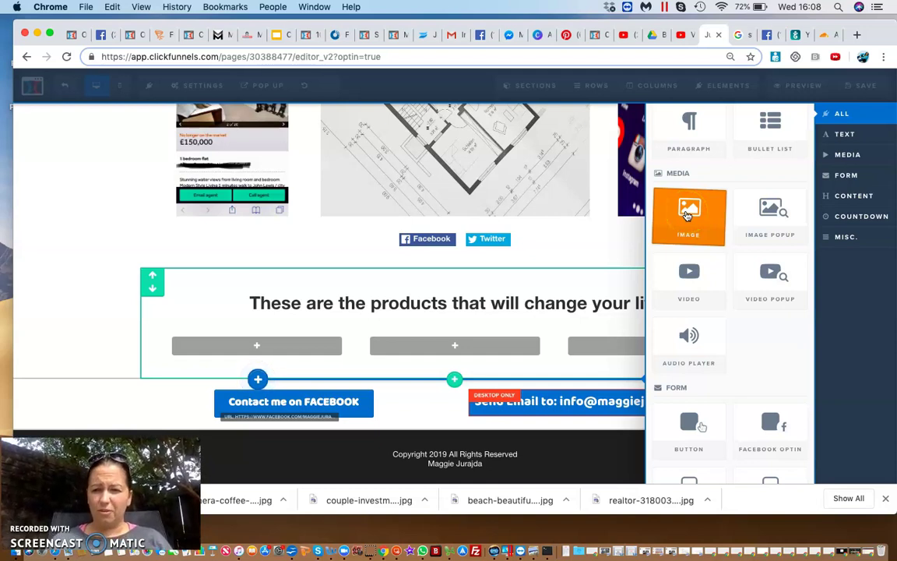
pyautogui.click(691, 278)
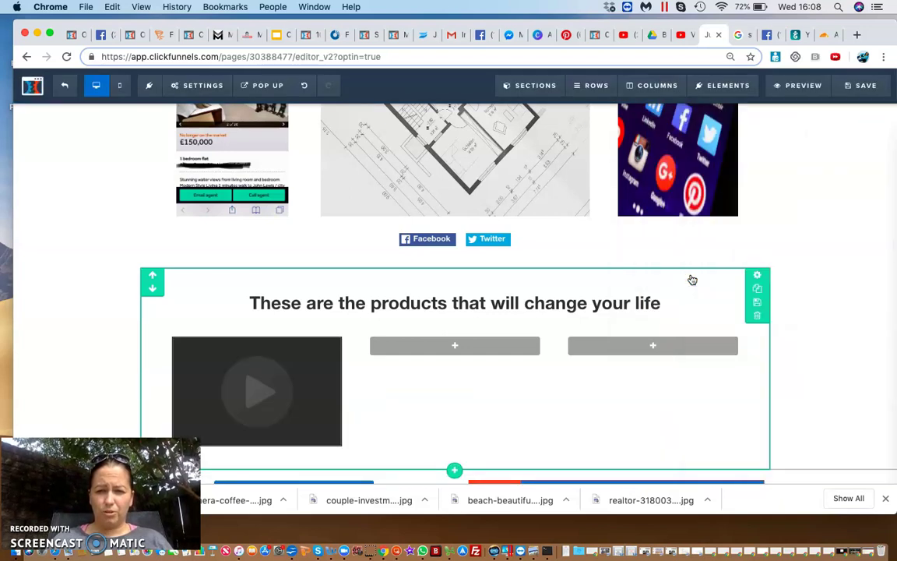
# - Add an image element to both the second and the third column of the row
pyautogui.click(451, 348)
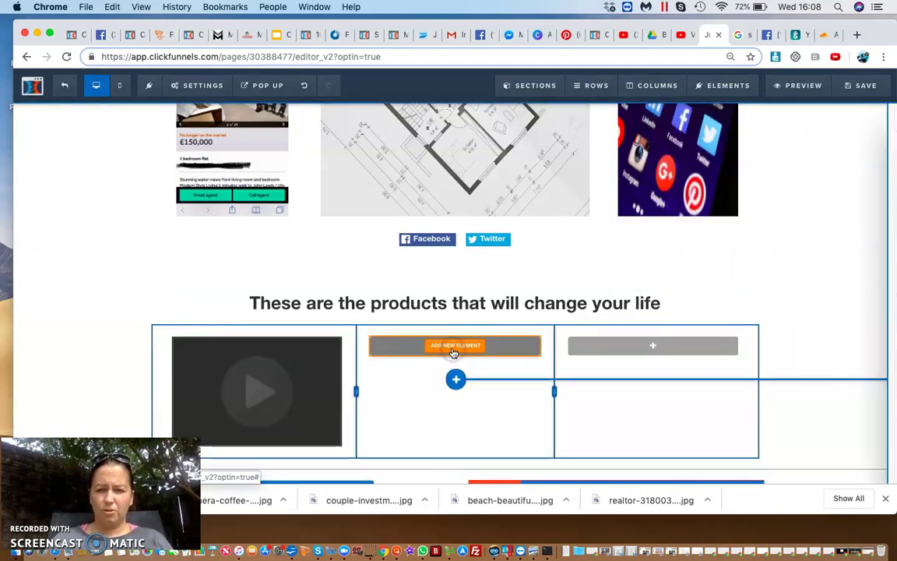
pyautogui.click(687, 337)
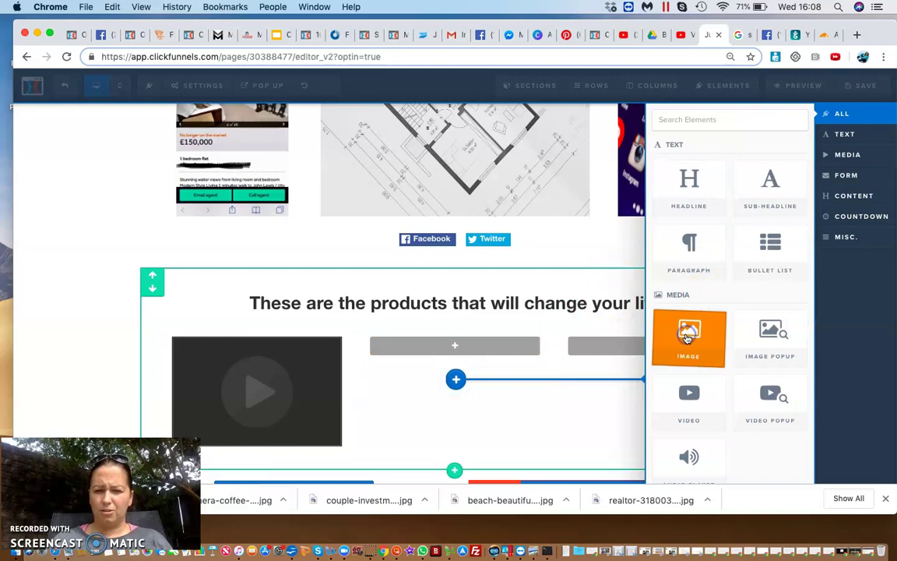
pyautogui.click(654, 349)
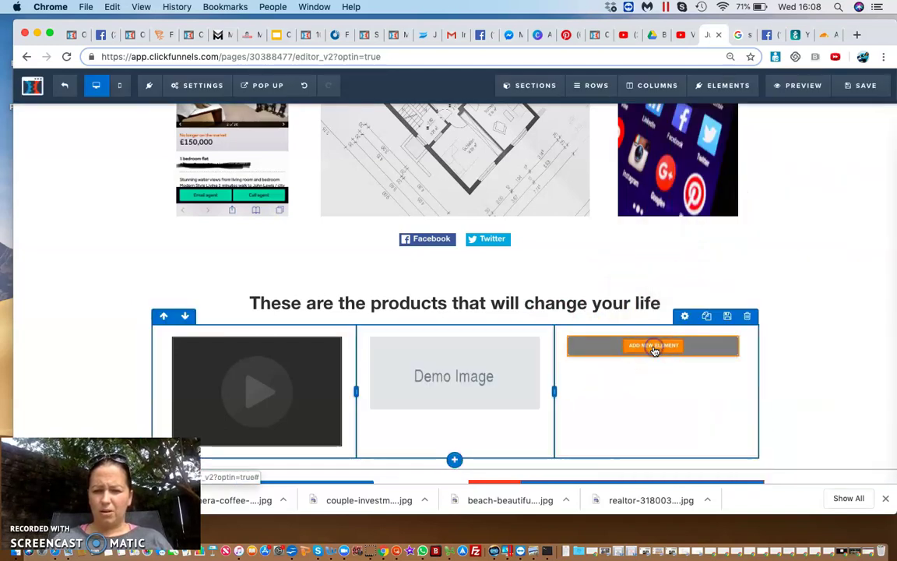
pyautogui.scroll(-3, 774, 319)
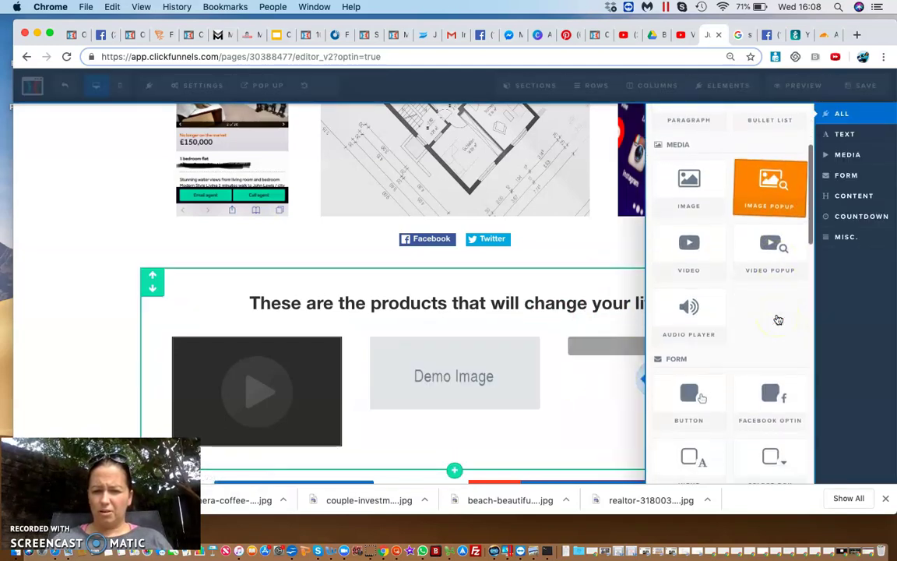
pyautogui.click(713, 318)
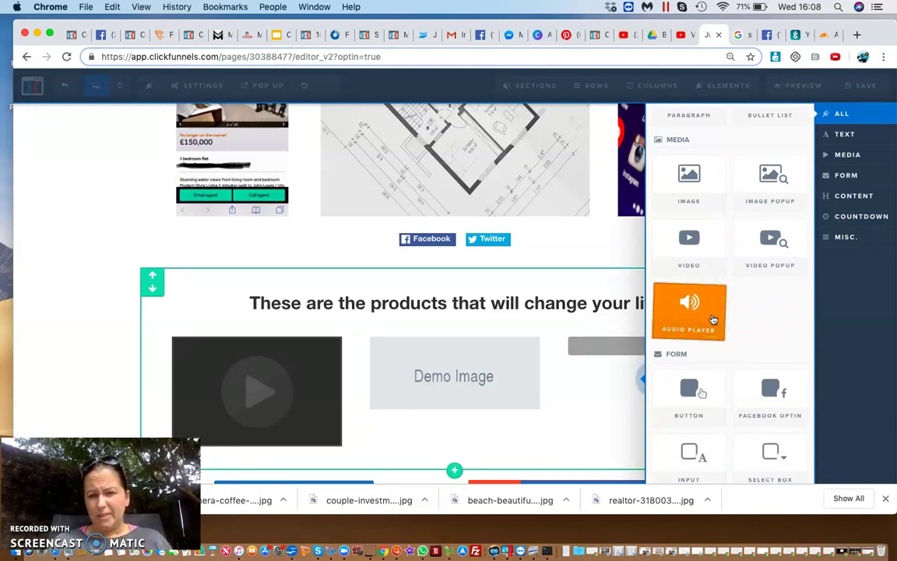
pyautogui.click(691, 181)
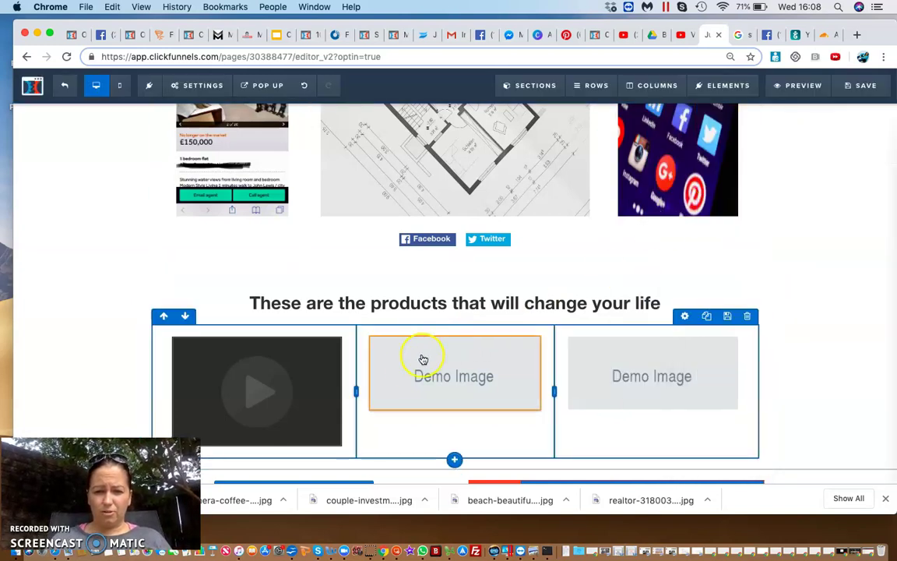
# - Set the video type of the first column's video element to YouTube, then close its settings
pyautogui.click(301, 347)
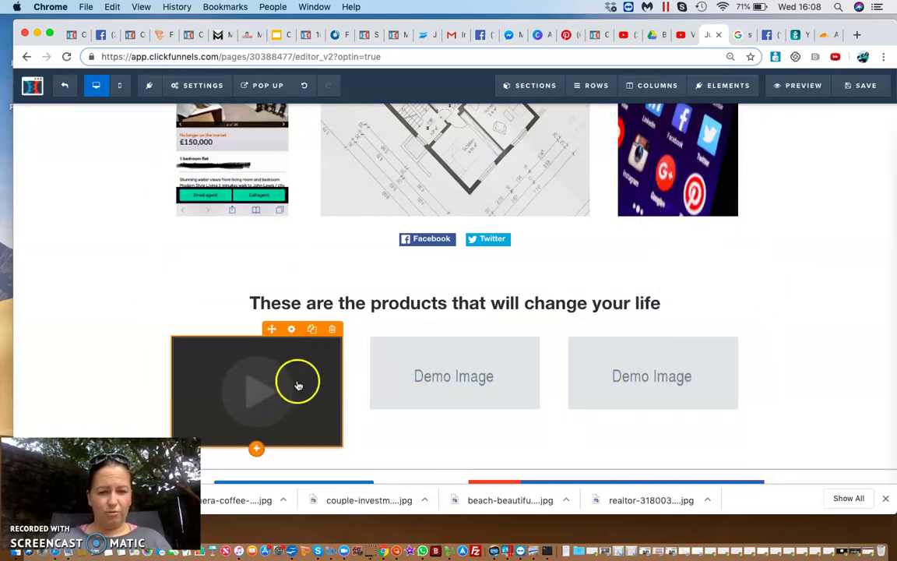
pyautogui.click(271, 386)
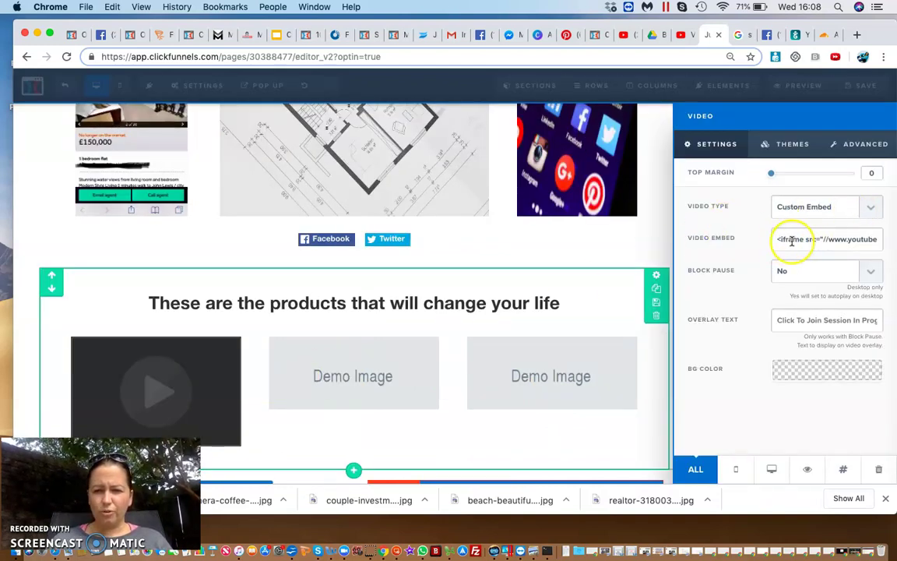
pyautogui.click(782, 271)
pyautogui.click(781, 271)
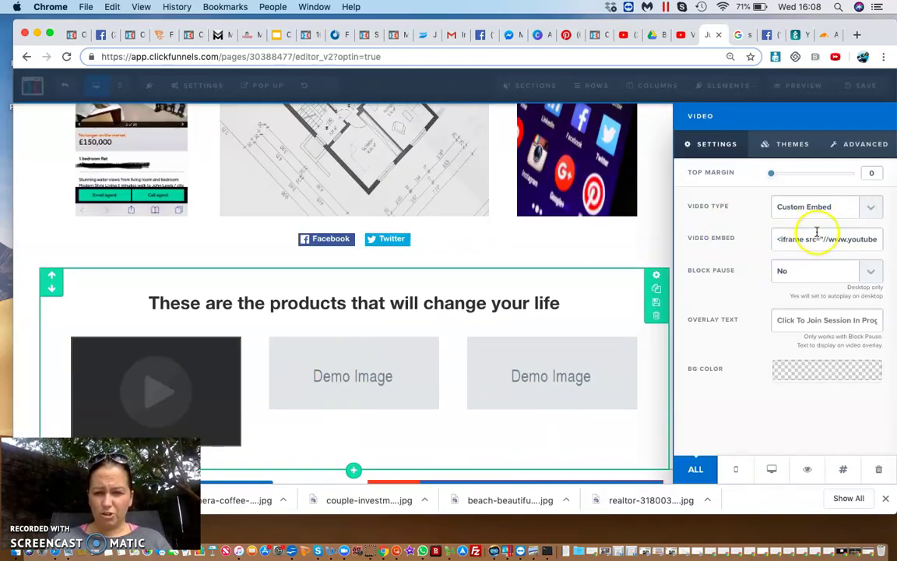
pyautogui.click(873, 210)
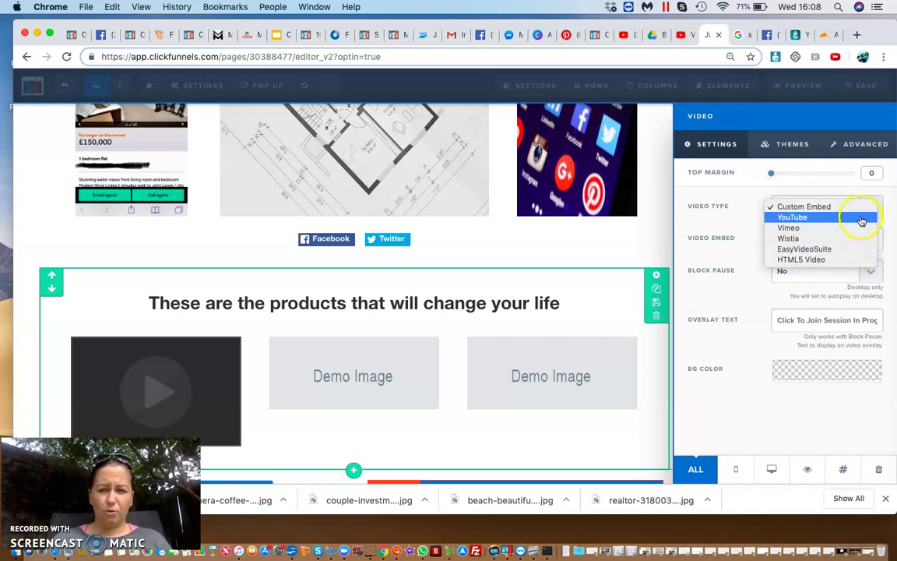
pyautogui.click(861, 222)
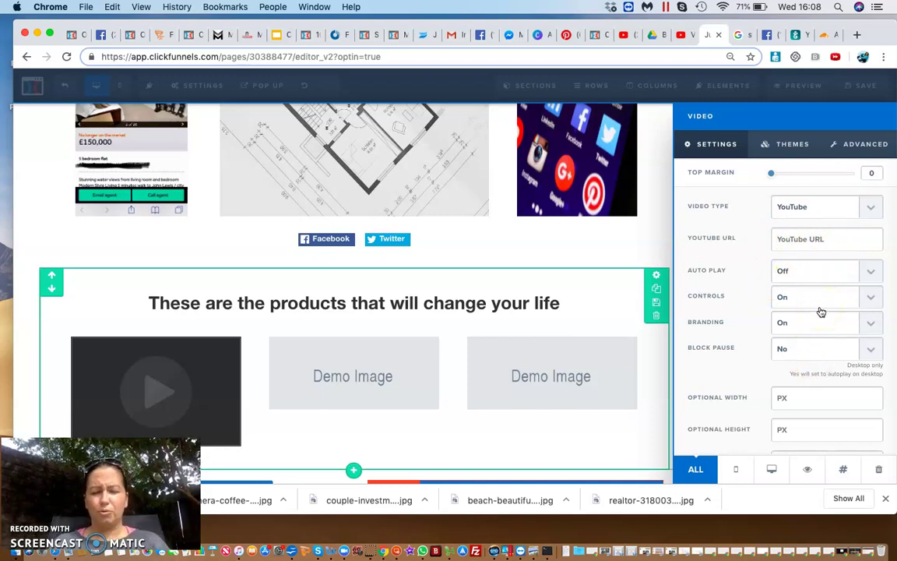
pyautogui.scroll(-2, 820, 312)
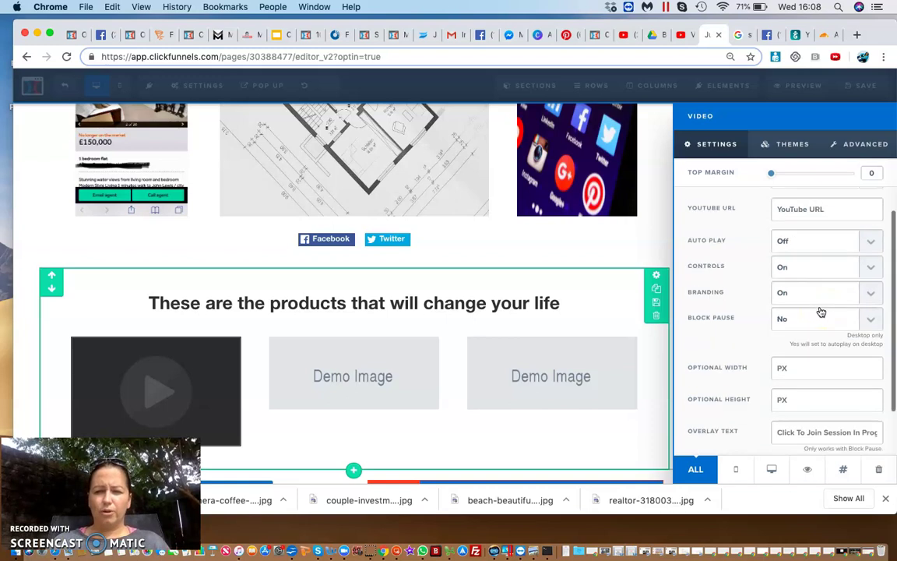
pyautogui.scroll(2, 860, 199)
pyautogui.click(871, 210)
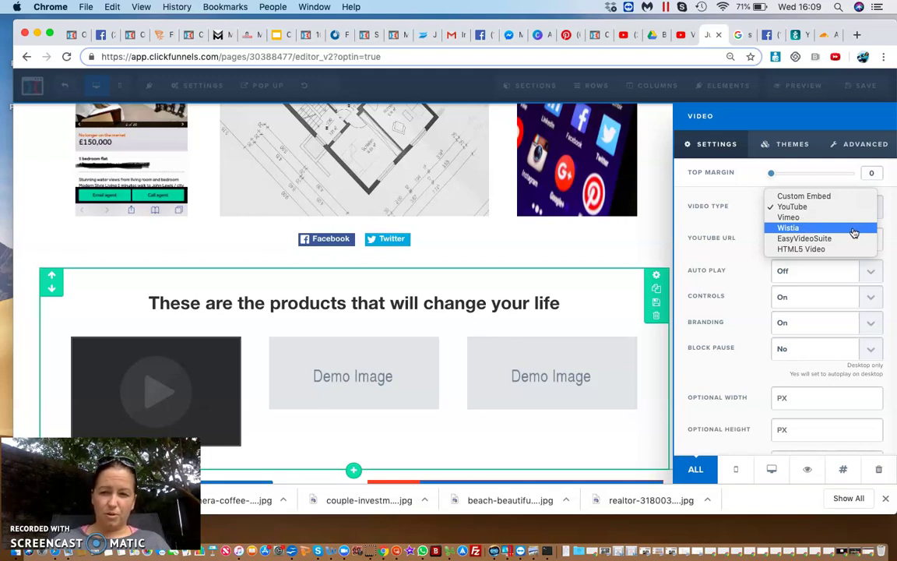
pyautogui.click(355, 390)
pyautogui.click(386, 378)
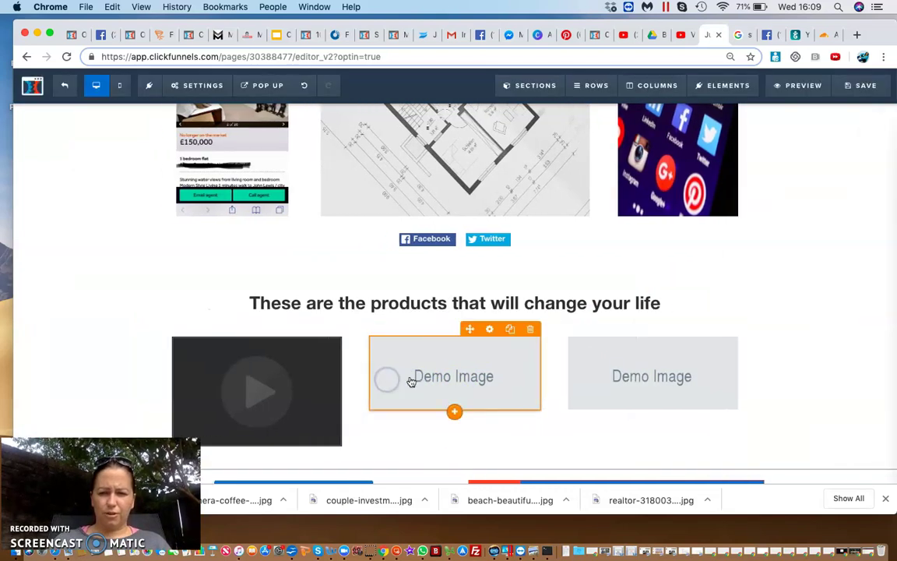
# - Upload worried-30148_1280.png from the Downloads folder to the image library for the second column's image element
pyautogui.click(465, 379)
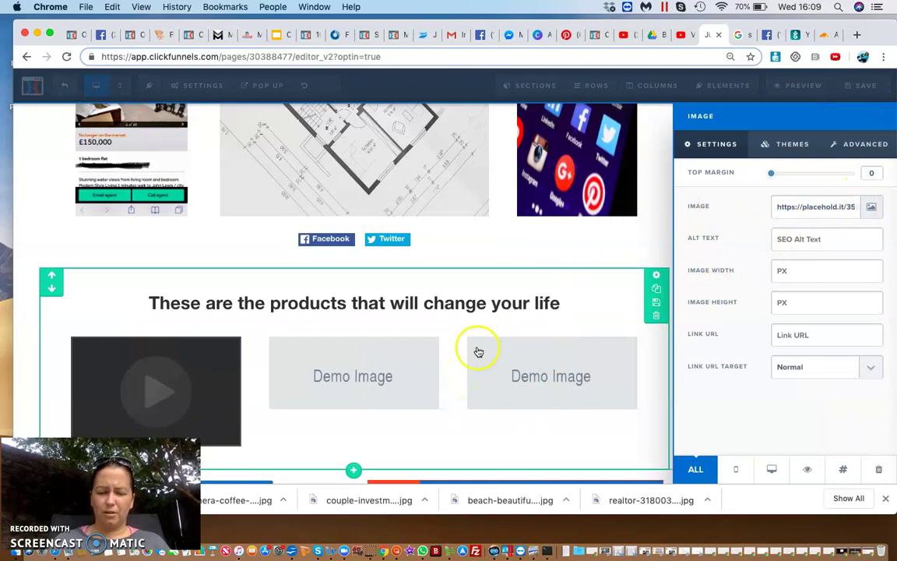
pyautogui.click(873, 209)
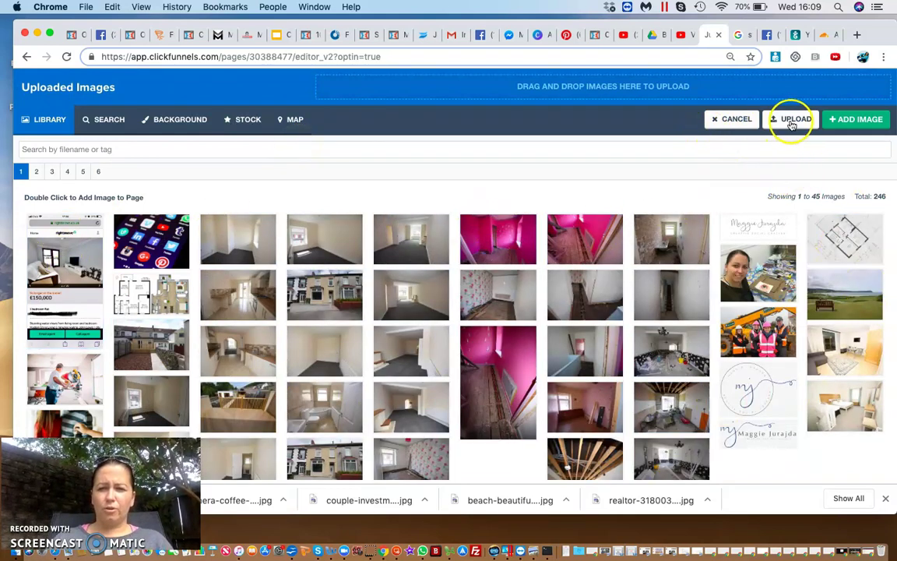
pyautogui.click(845, 120)
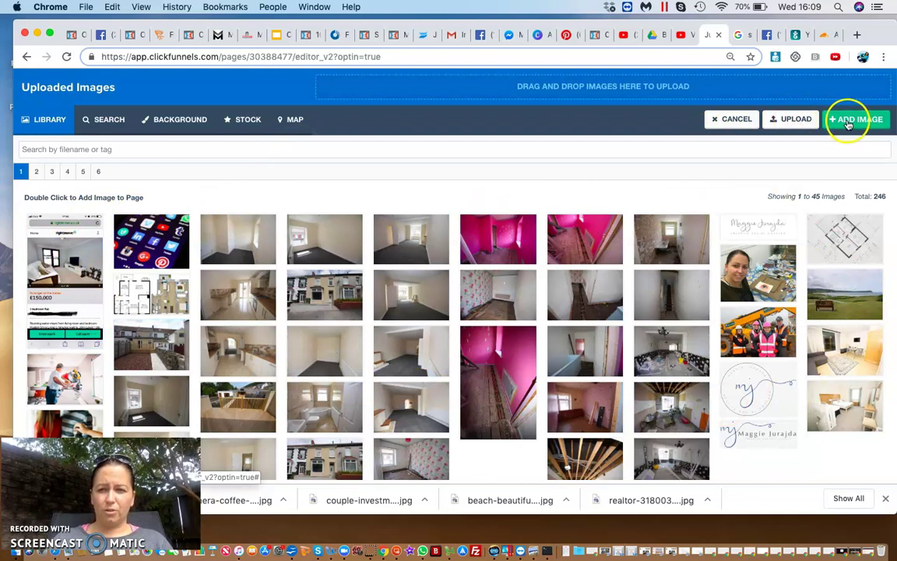
pyautogui.click(794, 122)
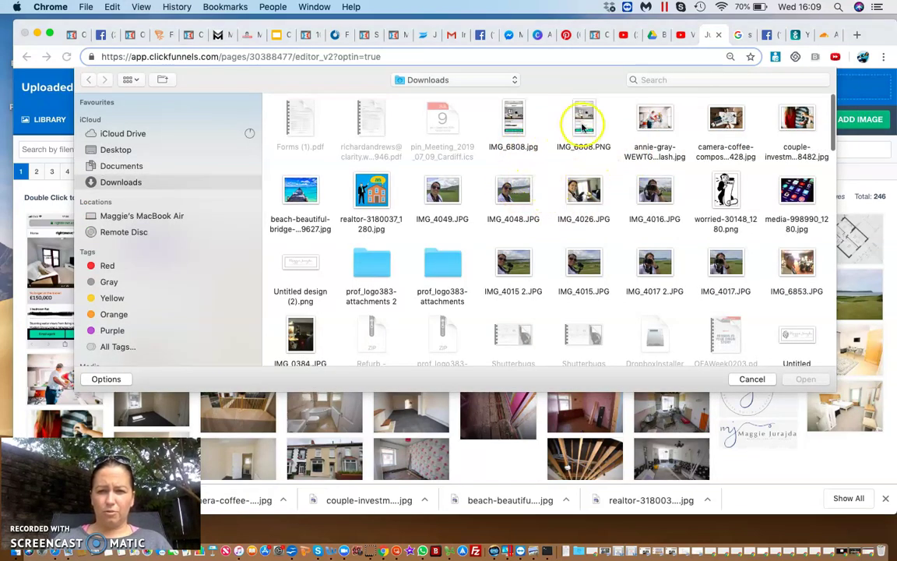
pyautogui.click(725, 187)
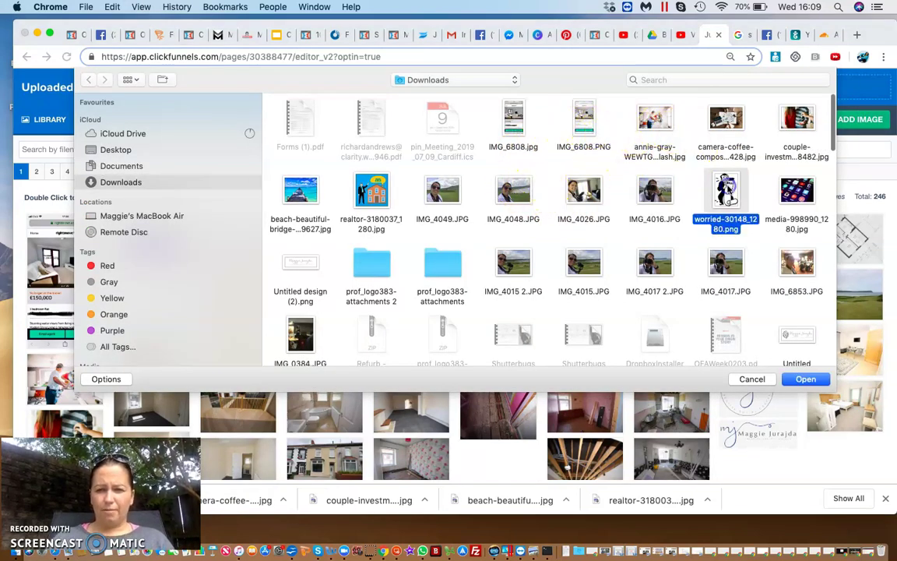
pyautogui.click(804, 382)
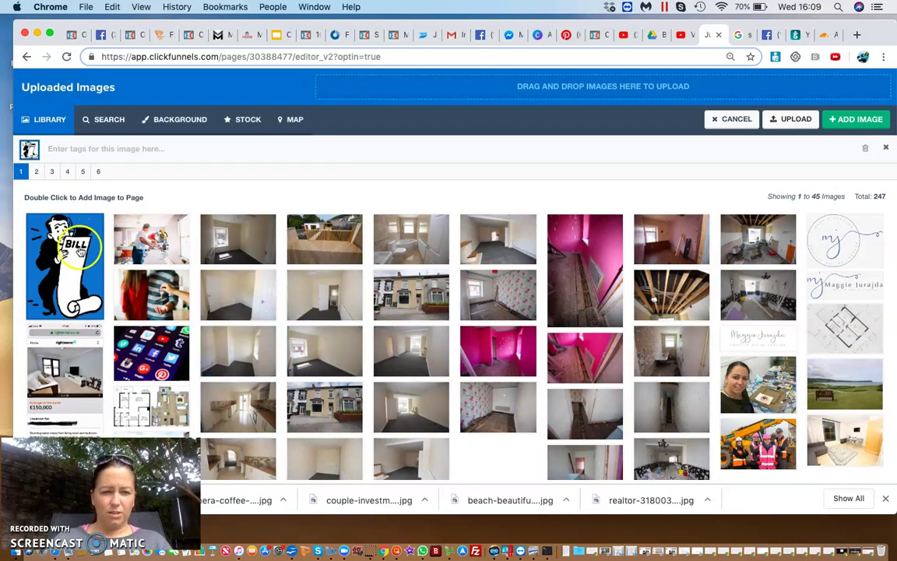
# - Place the uploaded picture in the second column's image element and close the image settings
pyautogui.click(857, 119)
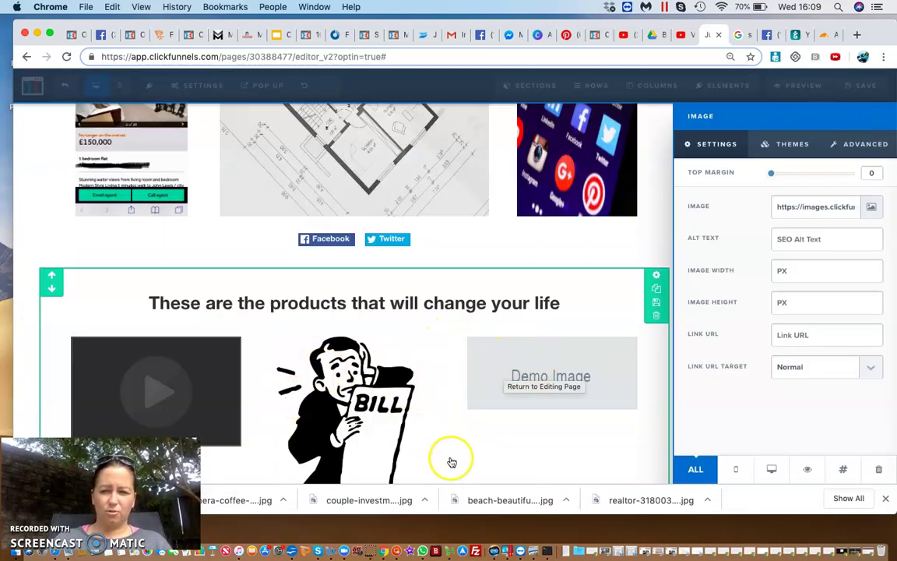
pyautogui.click(498, 500)
pyautogui.click(482, 457)
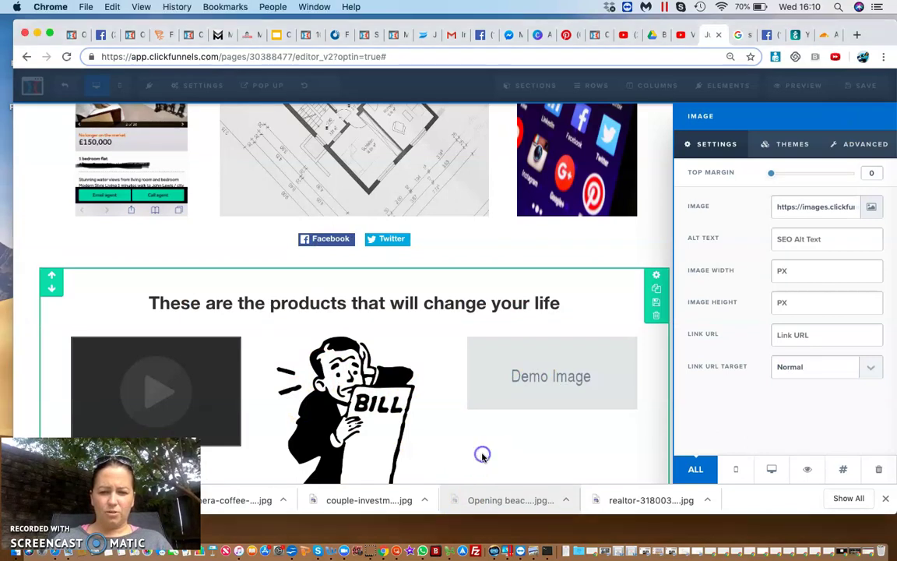
pyautogui.click(480, 445)
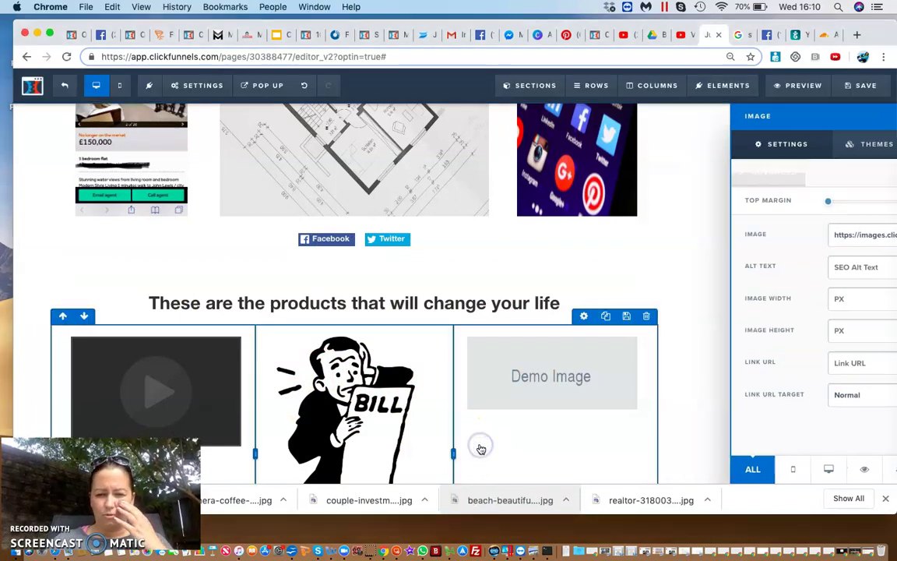
# - Add a two-column row directly below the three-column product row
pyautogui.scroll(-5, 480, 449)
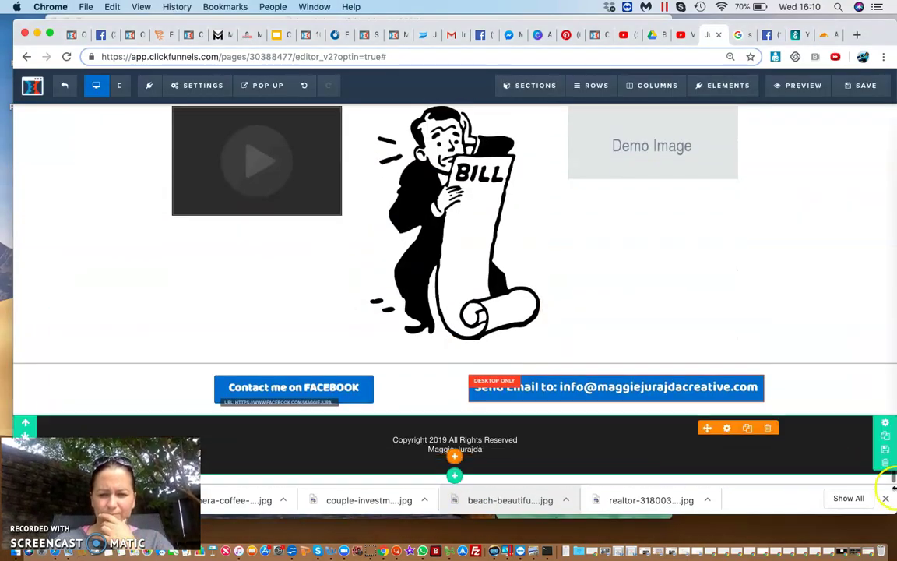
pyautogui.click(885, 499)
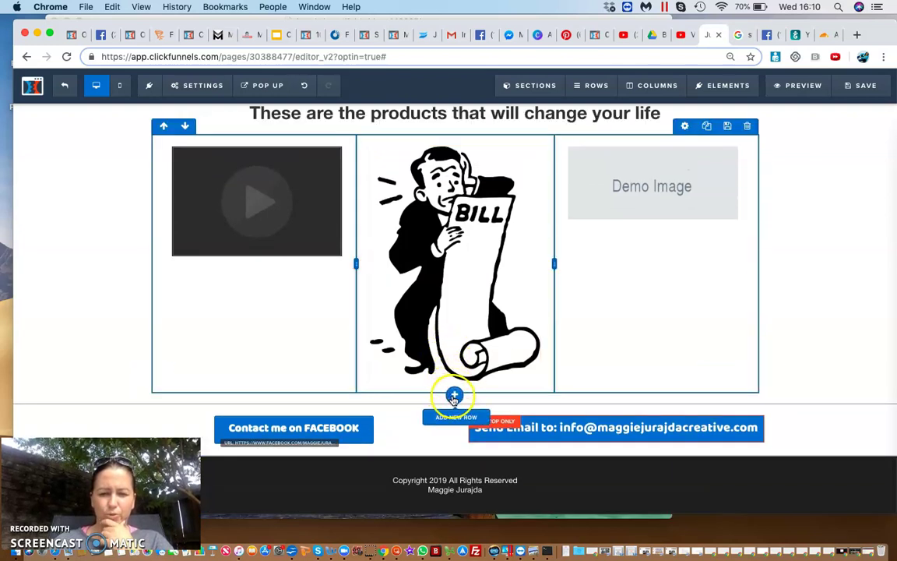
pyautogui.click(454, 397)
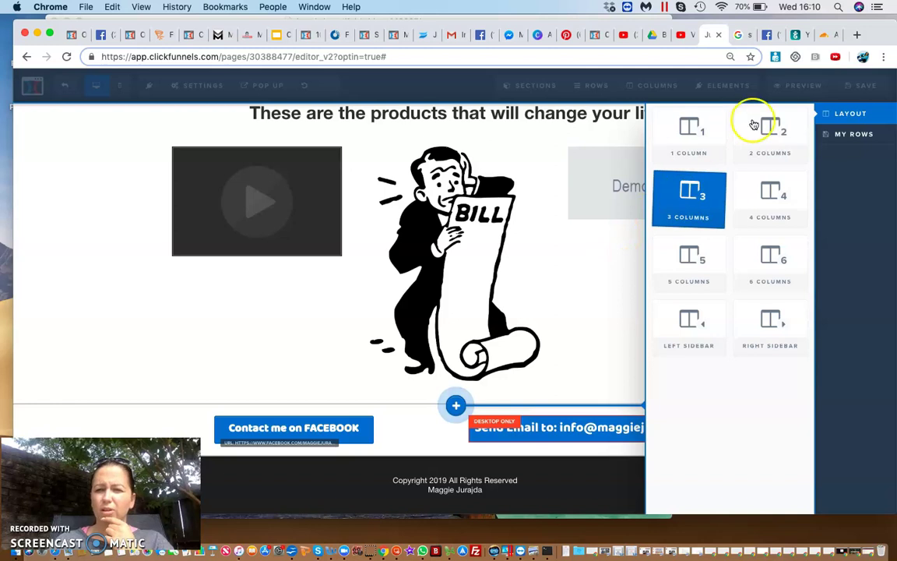
pyautogui.click(766, 132)
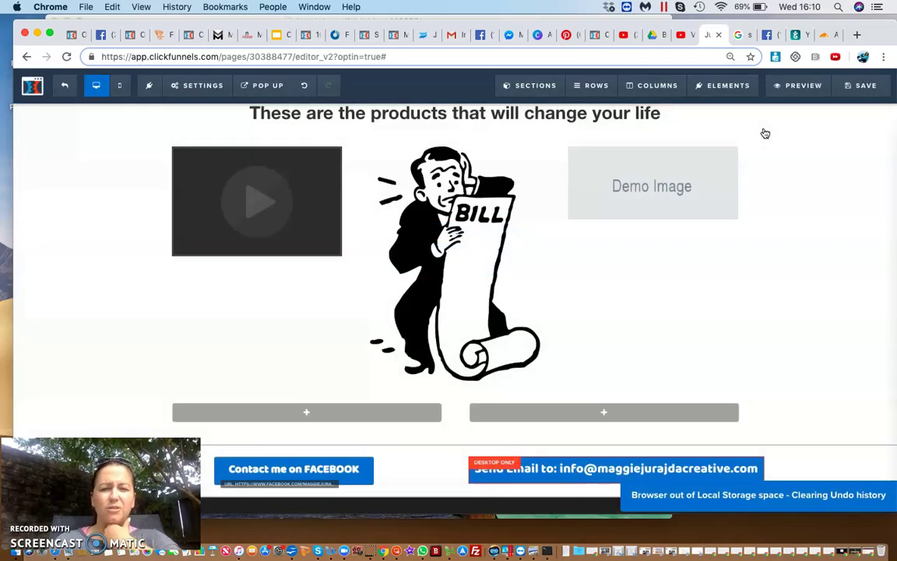
# - Add a button element to the first column of the new two-column row
pyautogui.click(302, 415)
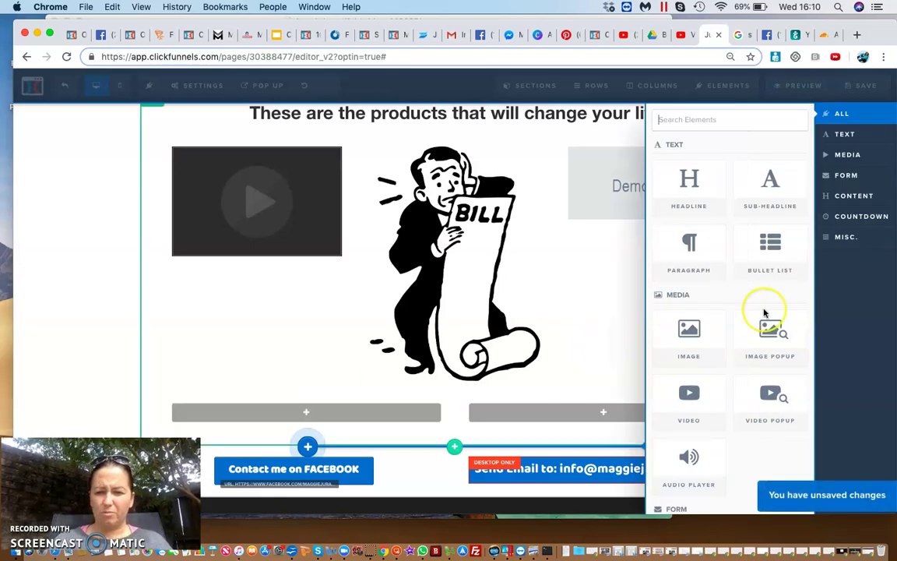
pyautogui.scroll(-3, 764, 313)
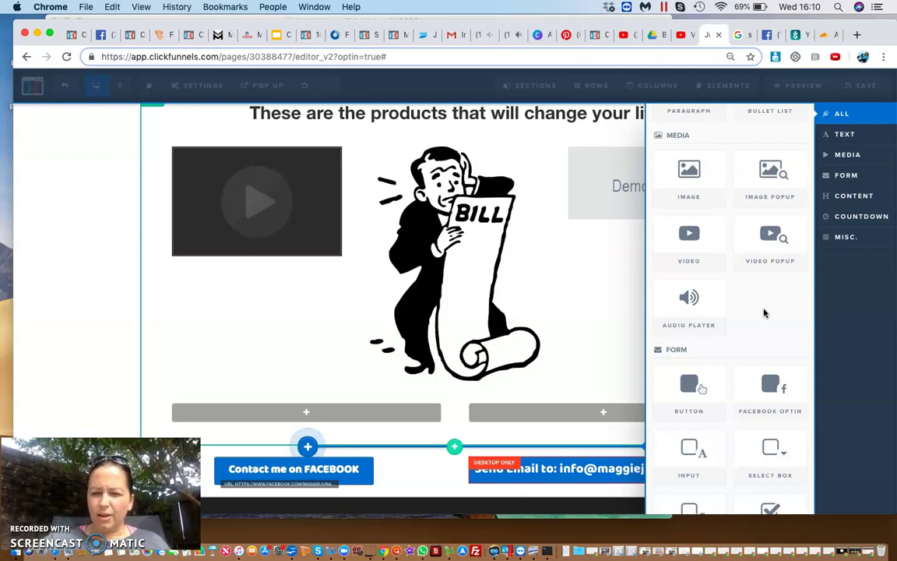
pyautogui.scroll(-3, 764, 313)
pyautogui.click(690, 269)
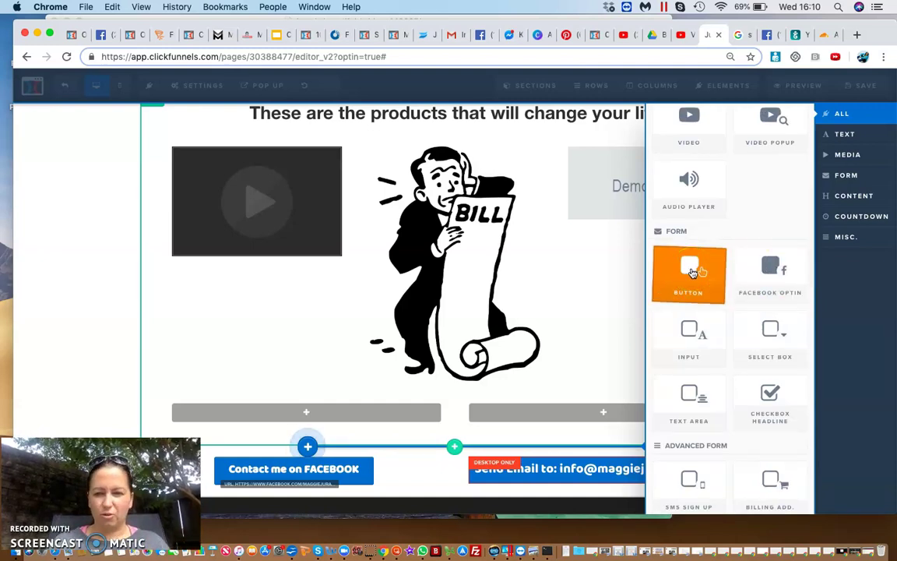
pyautogui.click(693, 270)
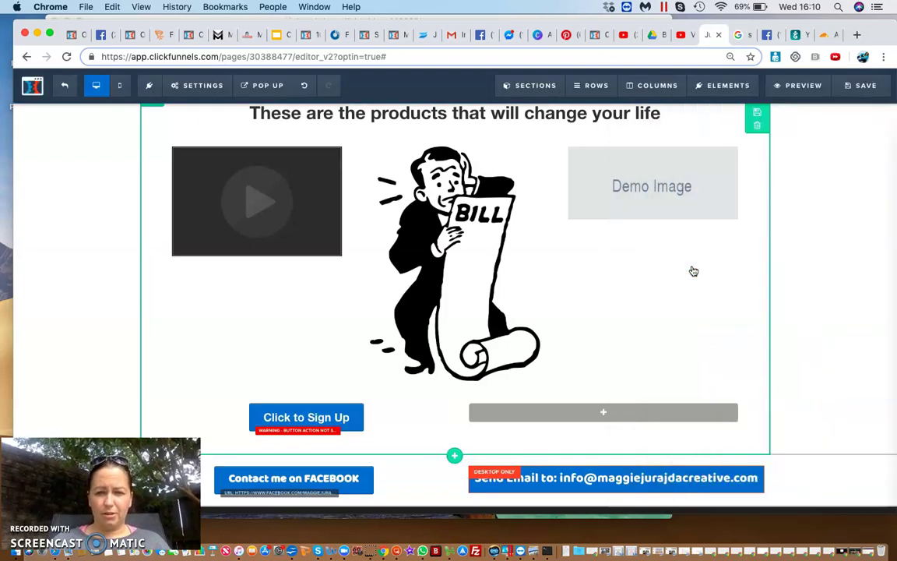
# - Set the Click to Sign Up button's action to Go To Next Step In Funnel and close its settings
pyautogui.click(530, 379)
pyautogui.scroll(-2, 534, 382)
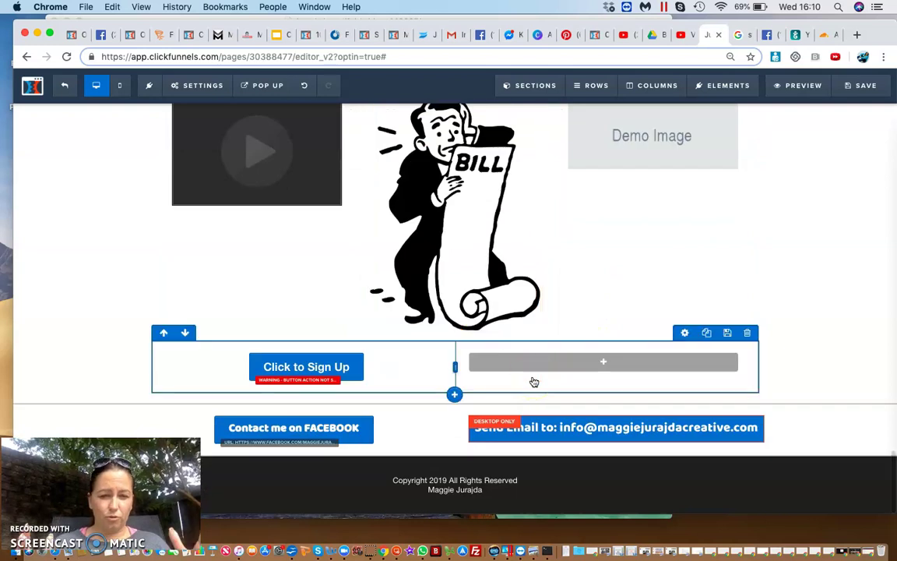
pyautogui.click(366, 377)
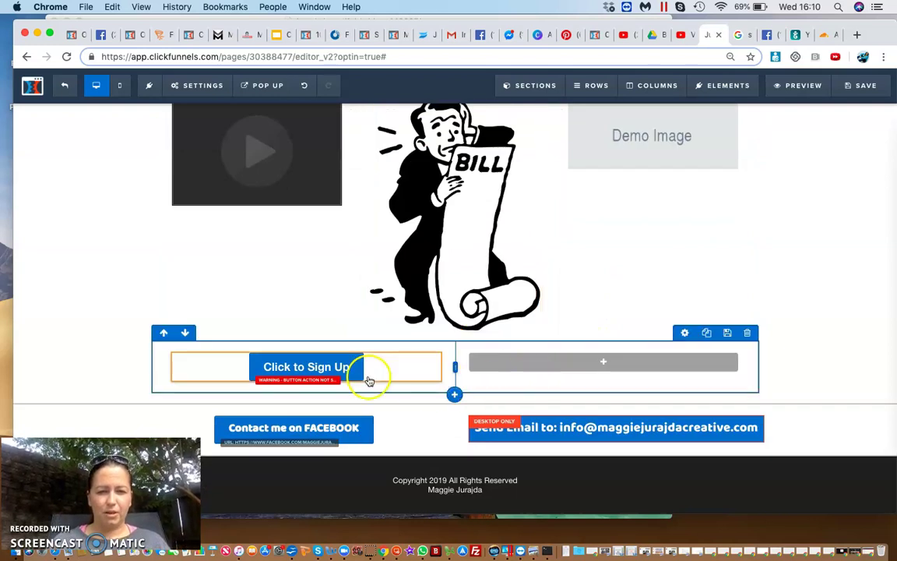
pyautogui.click(319, 371)
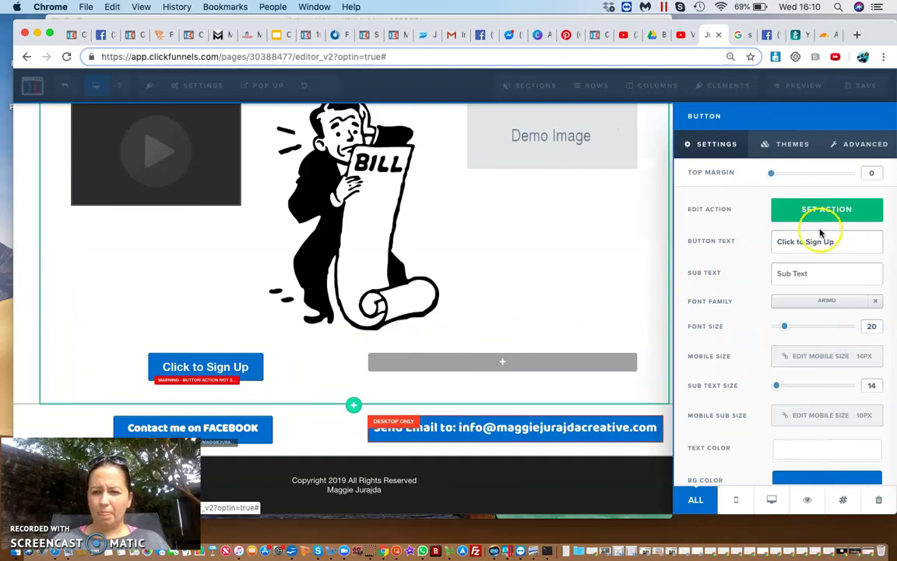
pyautogui.click(841, 209)
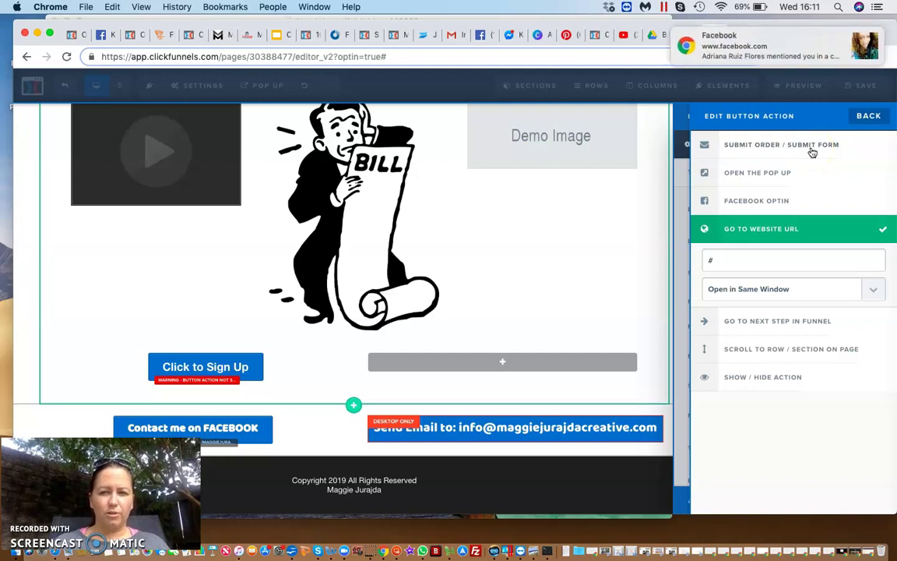
pyautogui.click(770, 147)
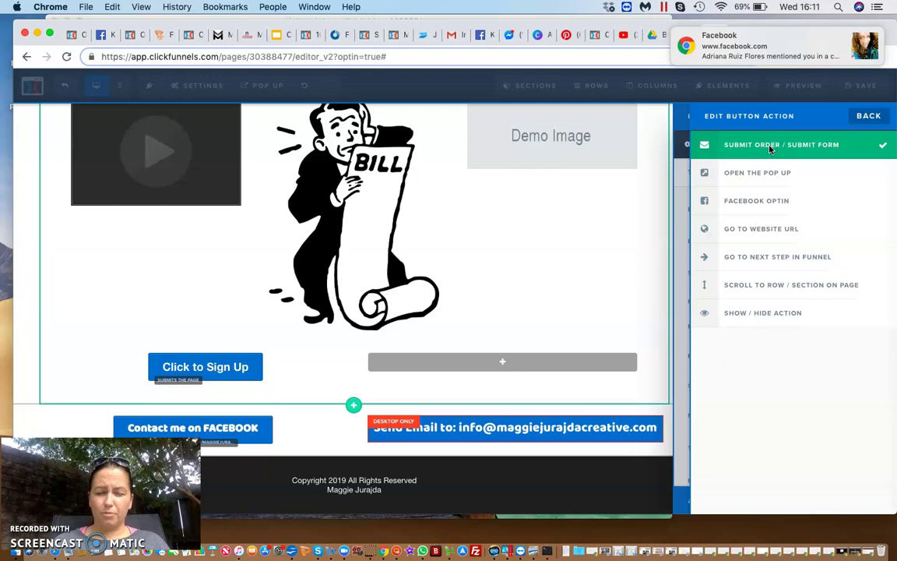
pyautogui.click(770, 232)
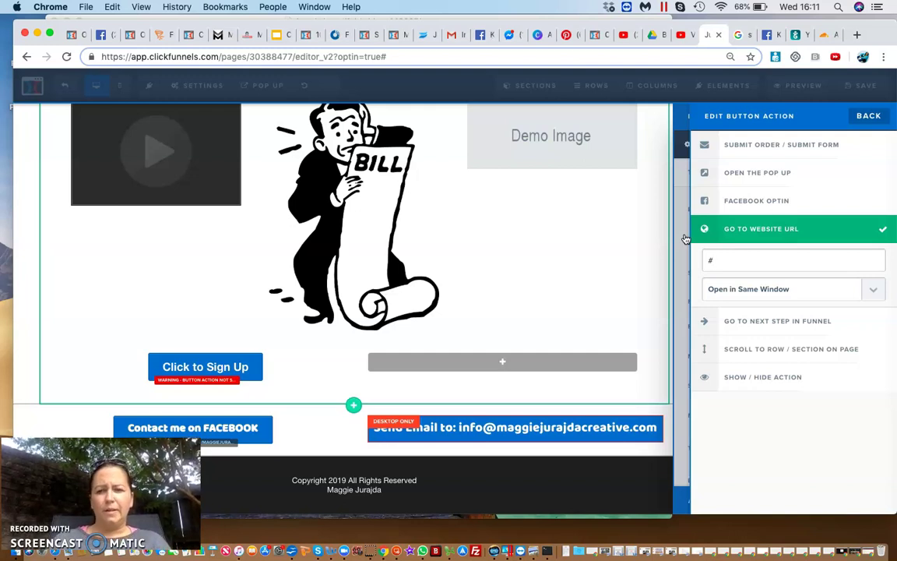
pyautogui.click(753, 322)
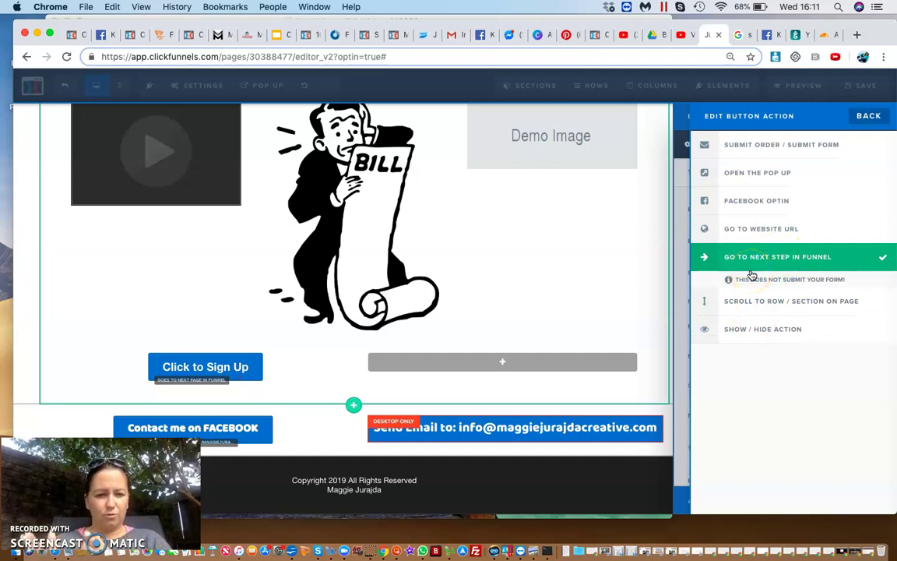
pyautogui.click(536, 292)
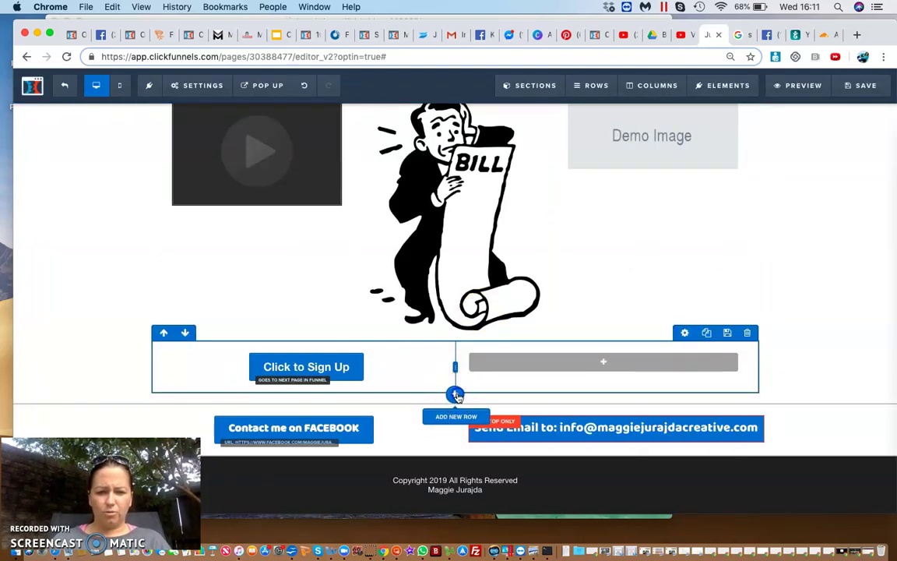
# - Add a one-column row beneath the sign-up button's row
pyautogui.click(455, 396)
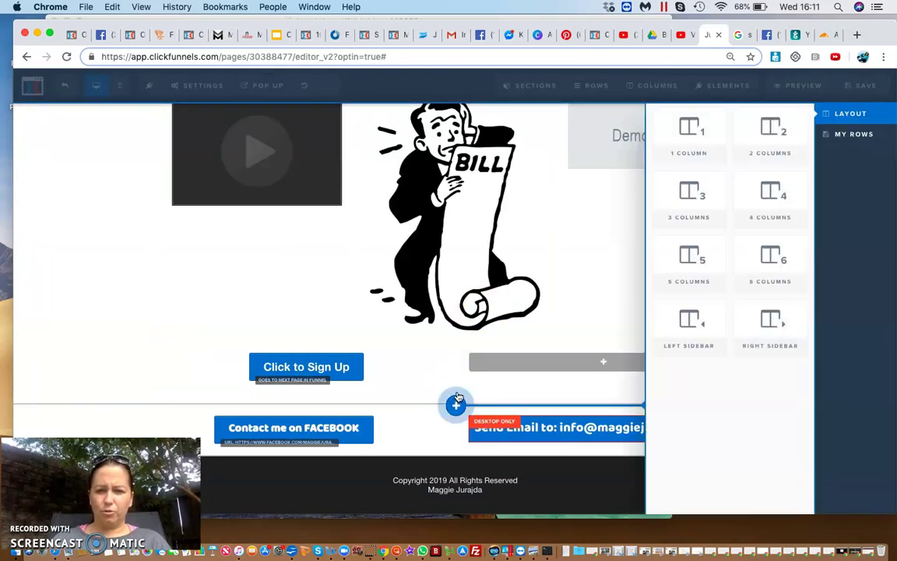
pyautogui.click(692, 138)
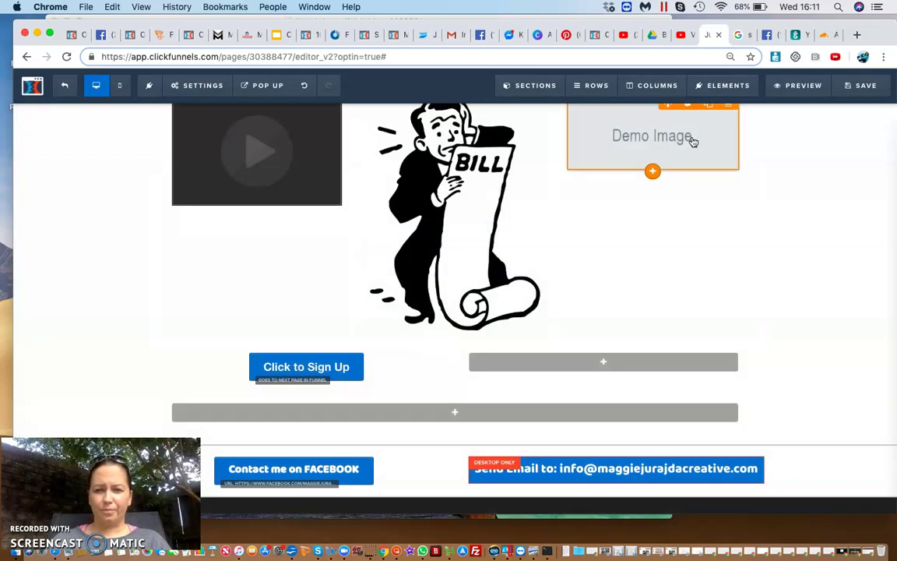
pyautogui.scroll(-1, 420, 416)
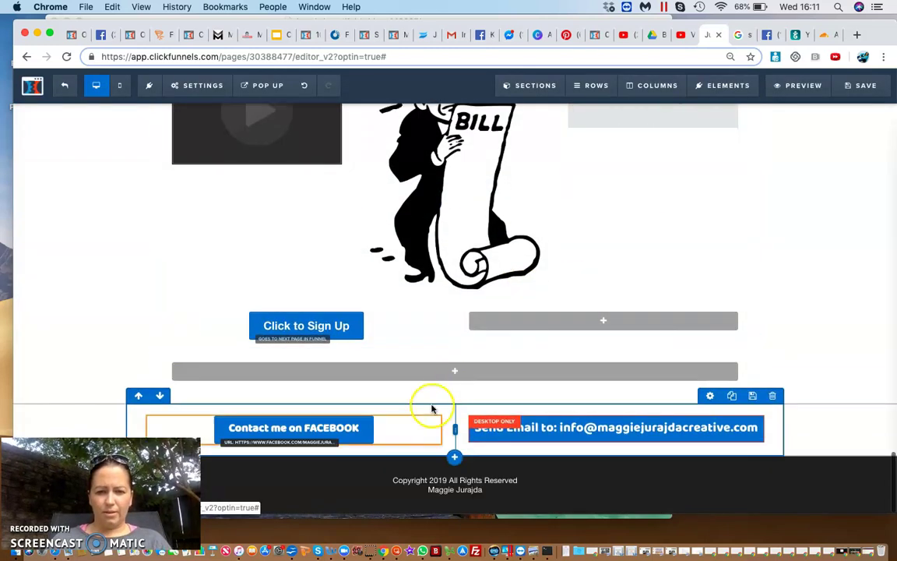
# - Add an input element to the empty one-column row and duplicate it
pyautogui.click(452, 375)
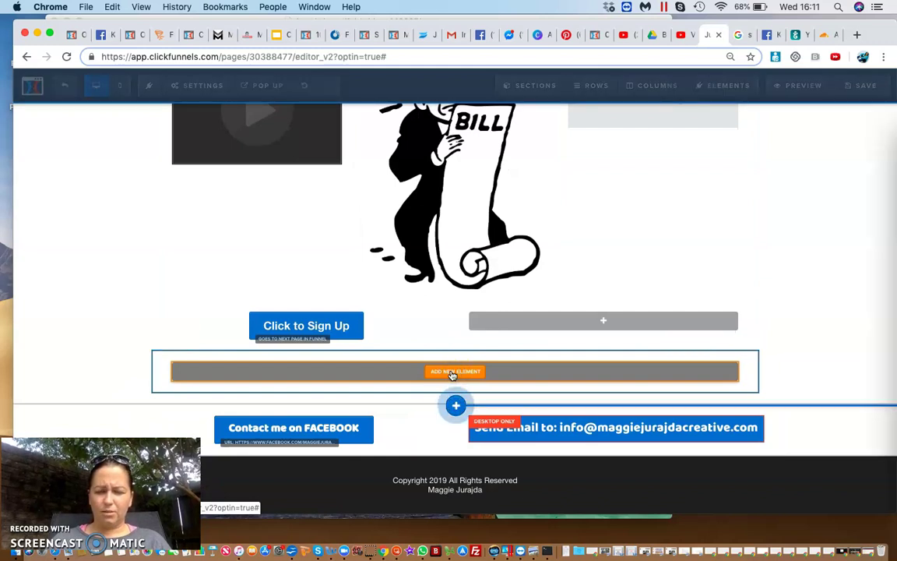
pyautogui.scroll(-5, 713, 351)
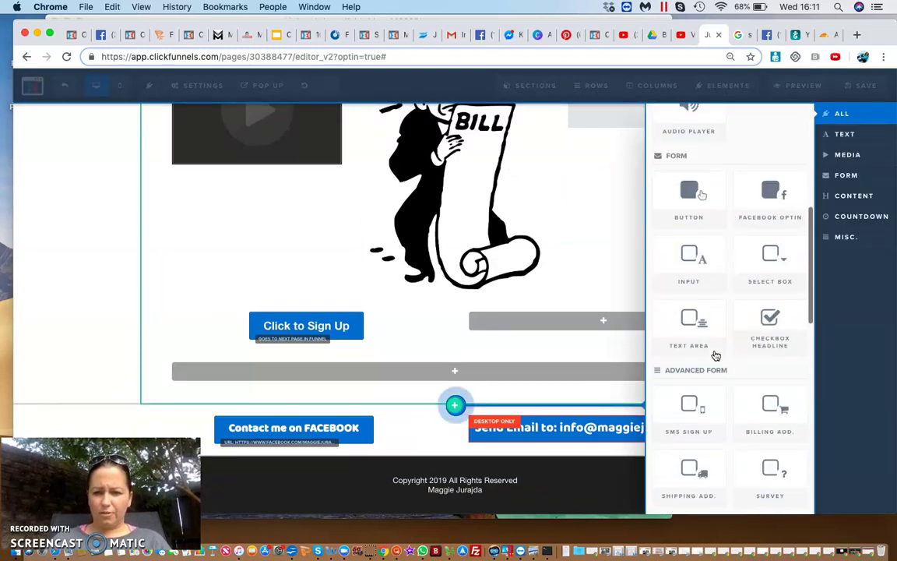
pyautogui.scroll(-3, 716, 355)
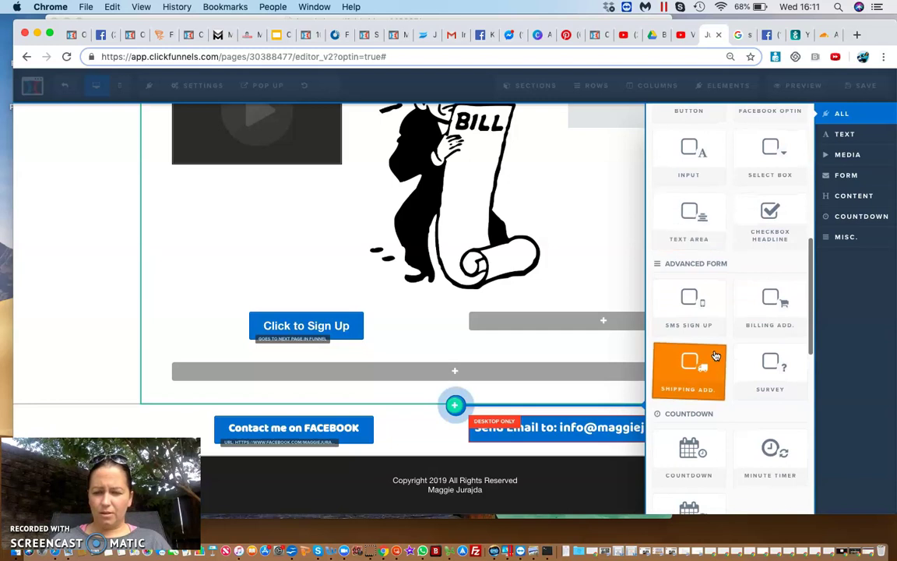
pyautogui.scroll(2, 716, 355)
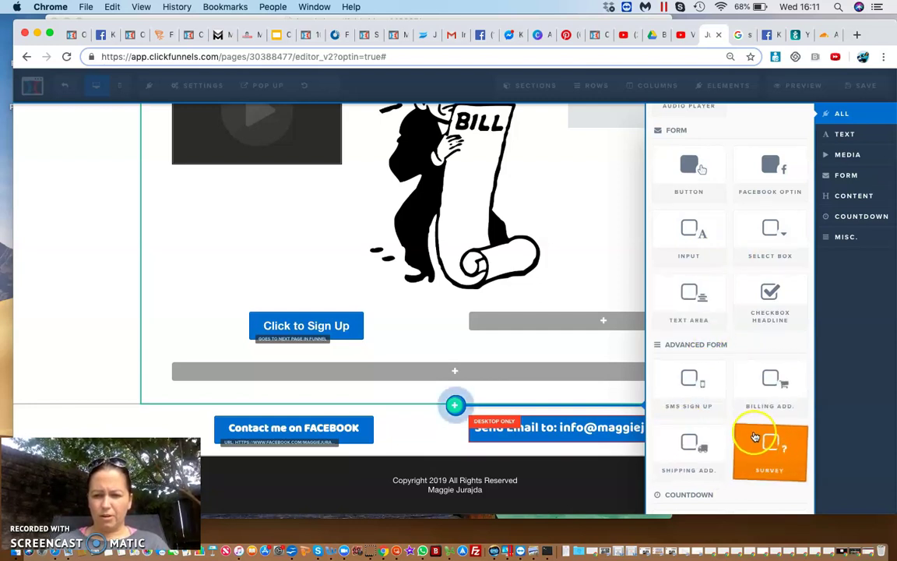
pyautogui.scroll(1, 717, 282)
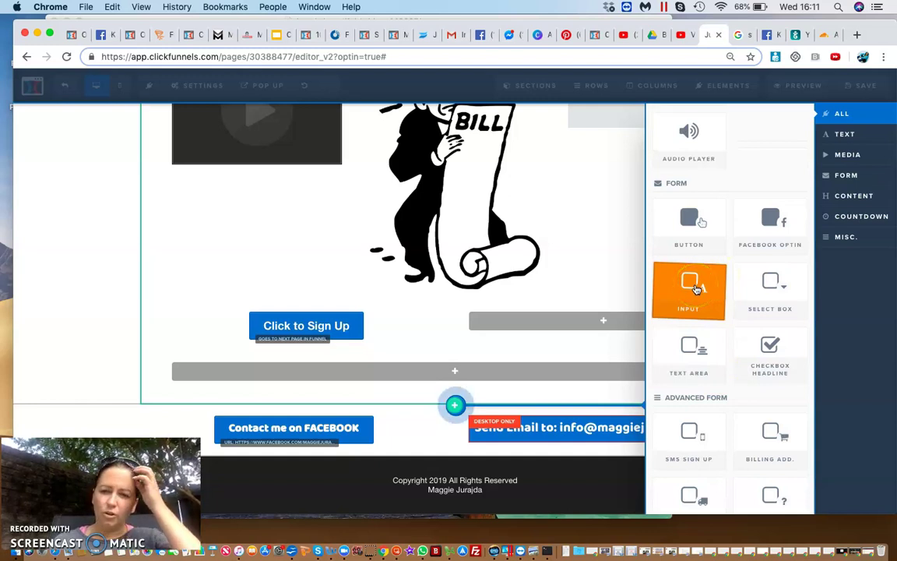
pyautogui.click(685, 291)
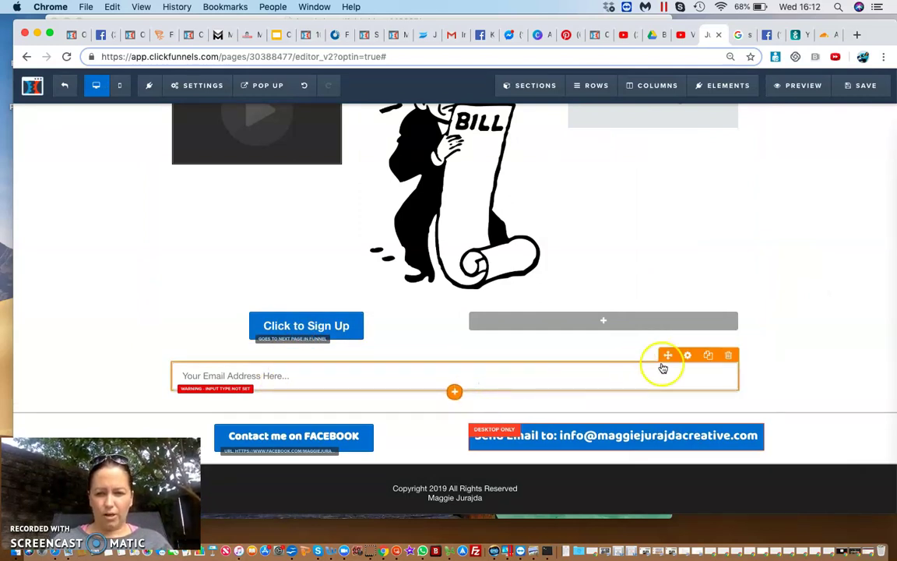
pyautogui.click(709, 358)
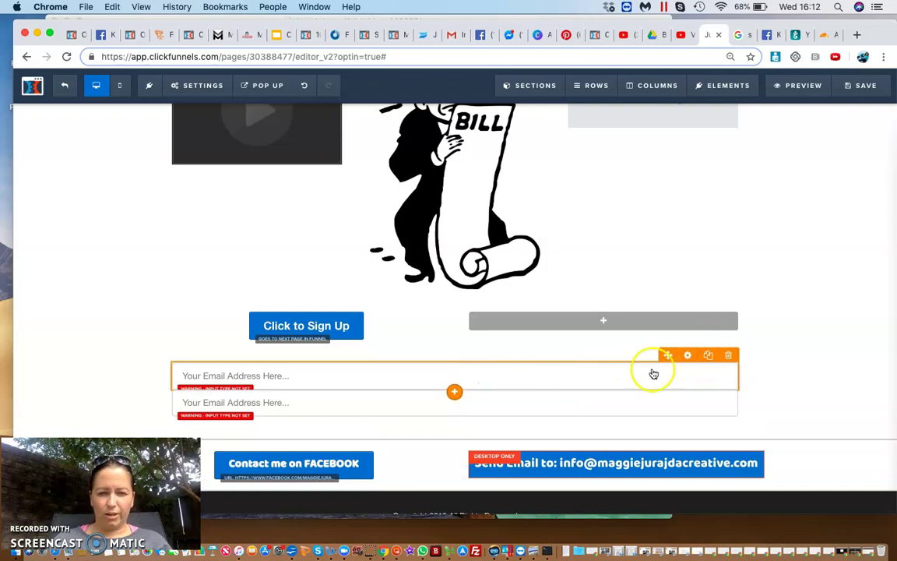
# - Set the first input's placeholder text to "Your FUll Name Here" and its input type to Full Name
pyautogui.click(305, 378)
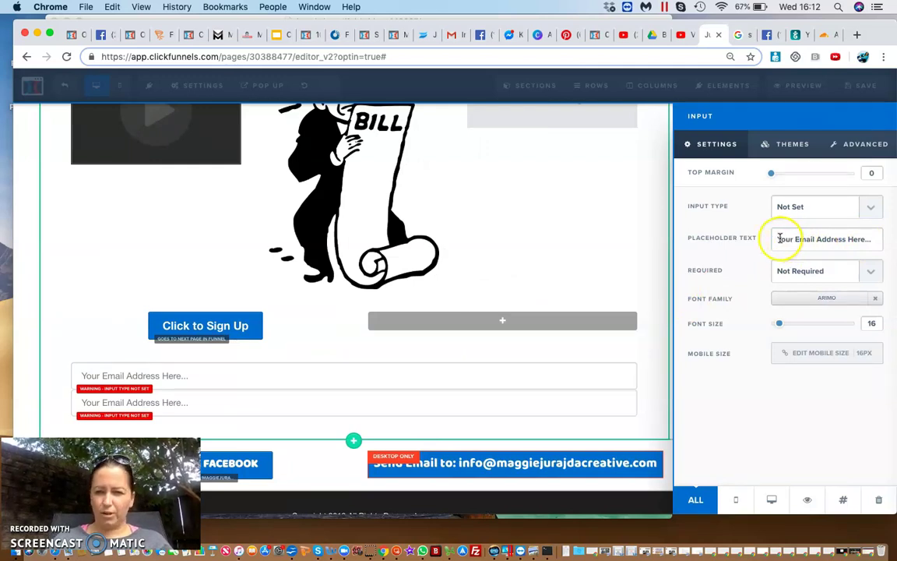
pyautogui.moveTo(777, 239); pyautogui.dragTo(880, 240)
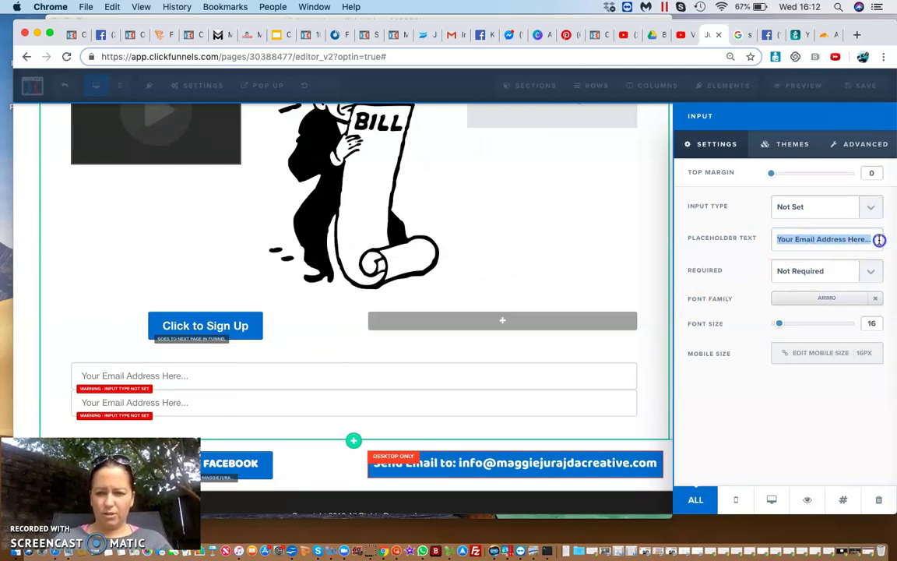
pyautogui.write('Your FUll Name H')
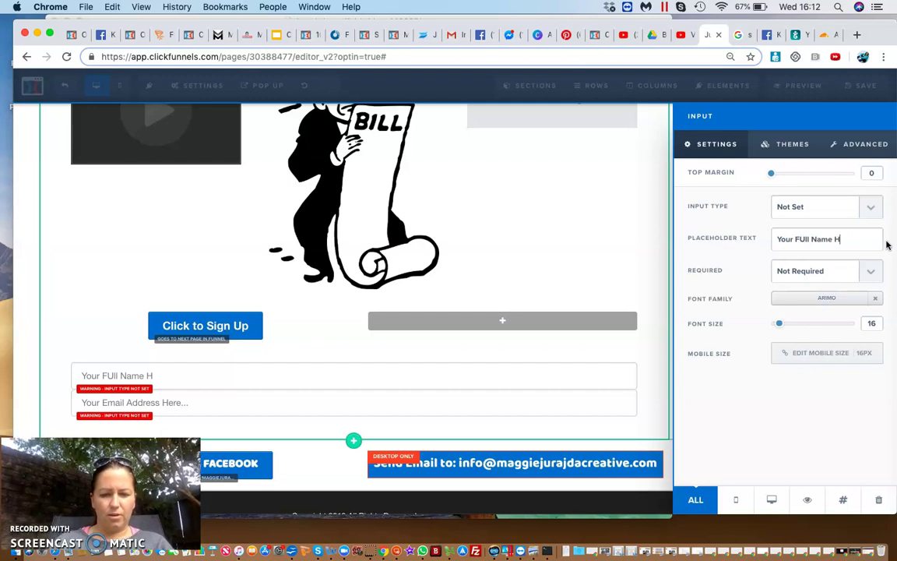
pyautogui.click(831, 210)
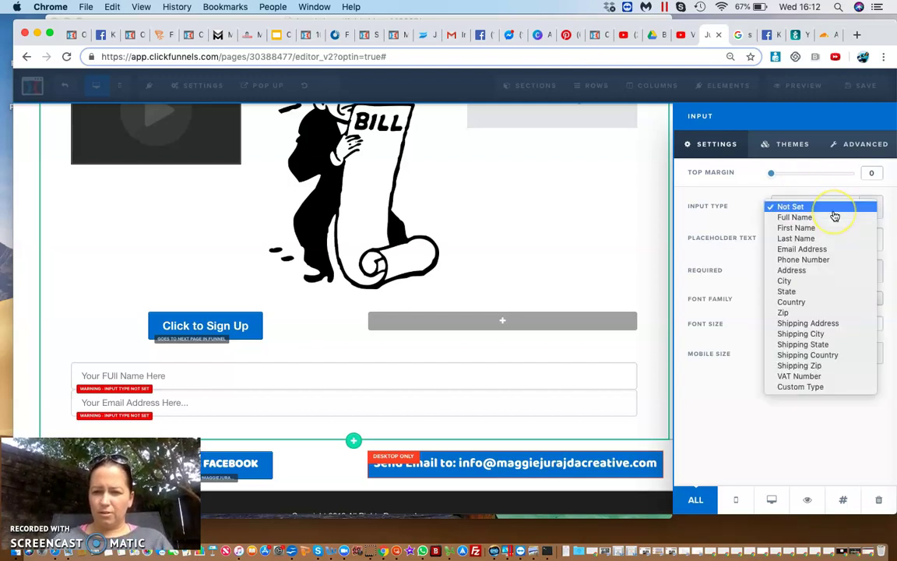
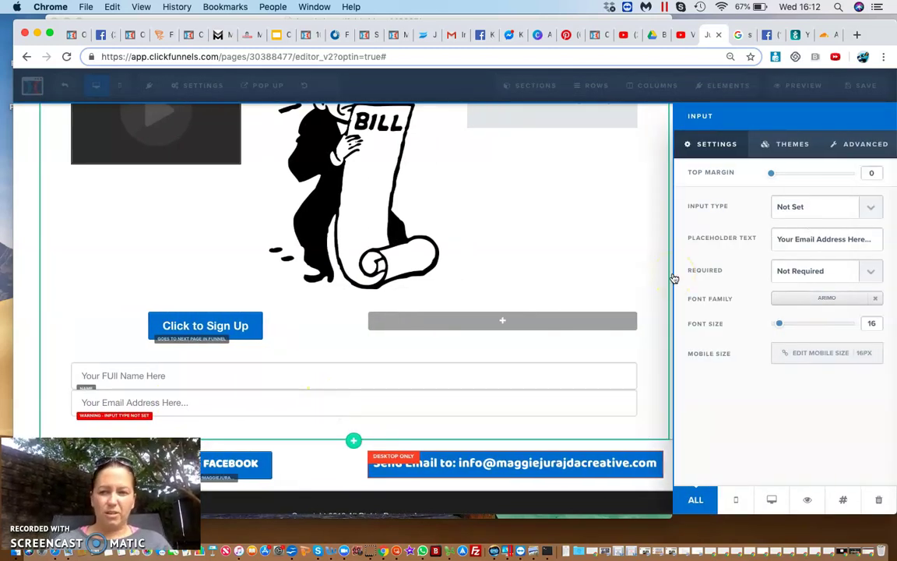
# - Set the second input's type to Email Address and close its settings
pyautogui.click(836, 207)
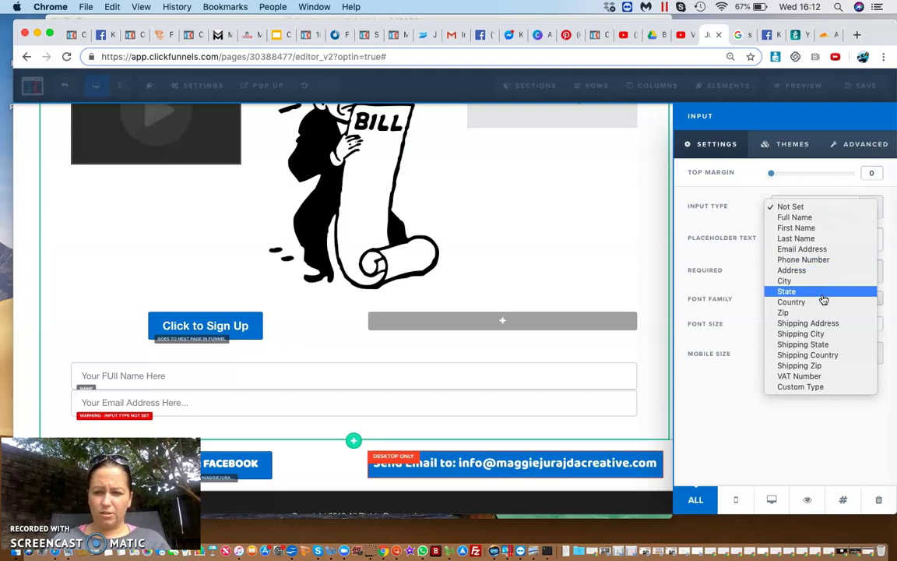
pyautogui.click(813, 249)
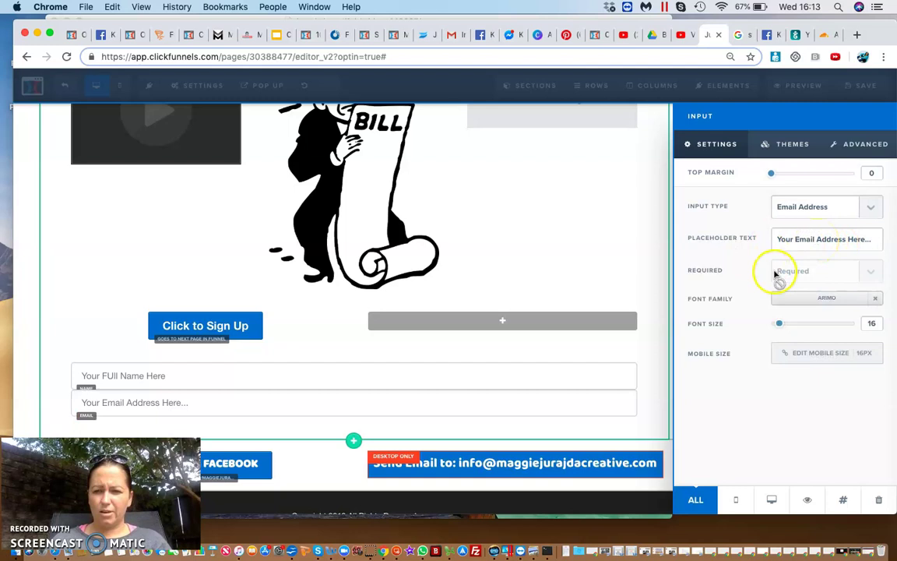
pyautogui.click(468, 370)
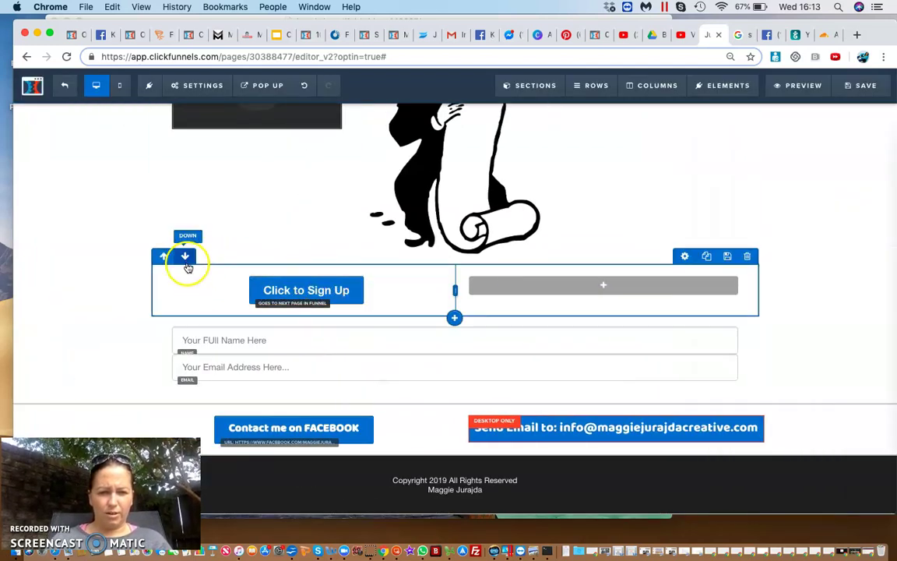
# - Move the sign-up button's row down below the name and email inputs
pyautogui.click(186, 255)
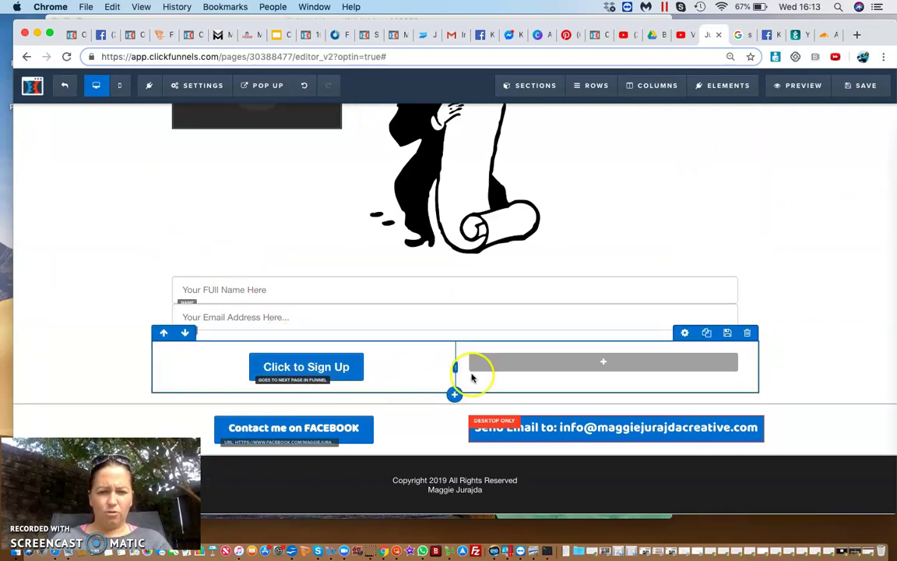
# - Delete the two-column row holding the sign-up button and add a one-column row below the name and email inputs
pyautogui.click(749, 334)
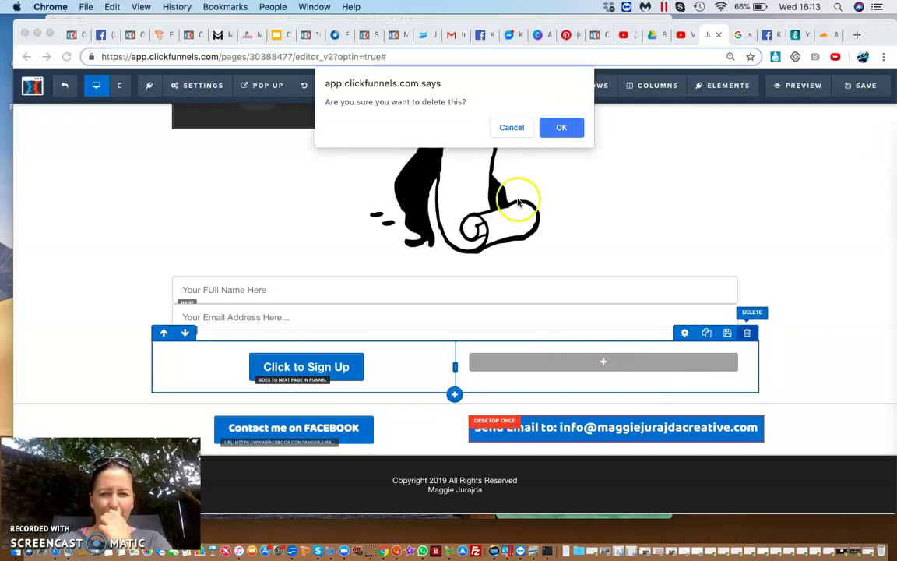
pyautogui.click(568, 125)
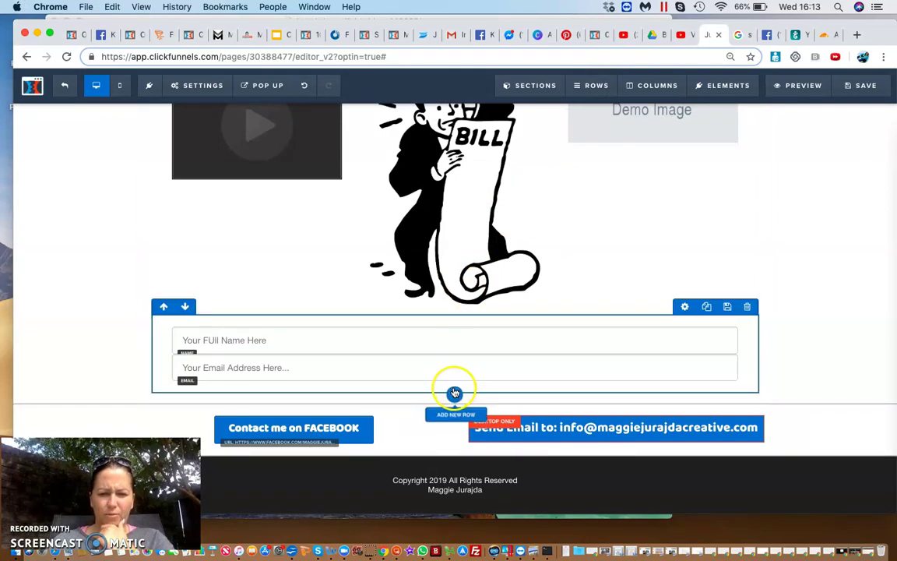
pyautogui.click(454, 395)
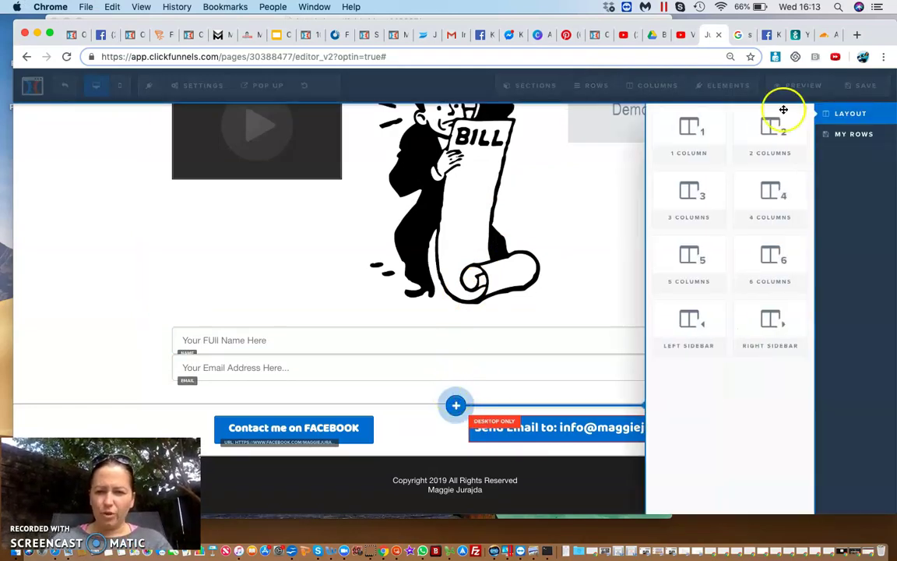
pyautogui.click(688, 139)
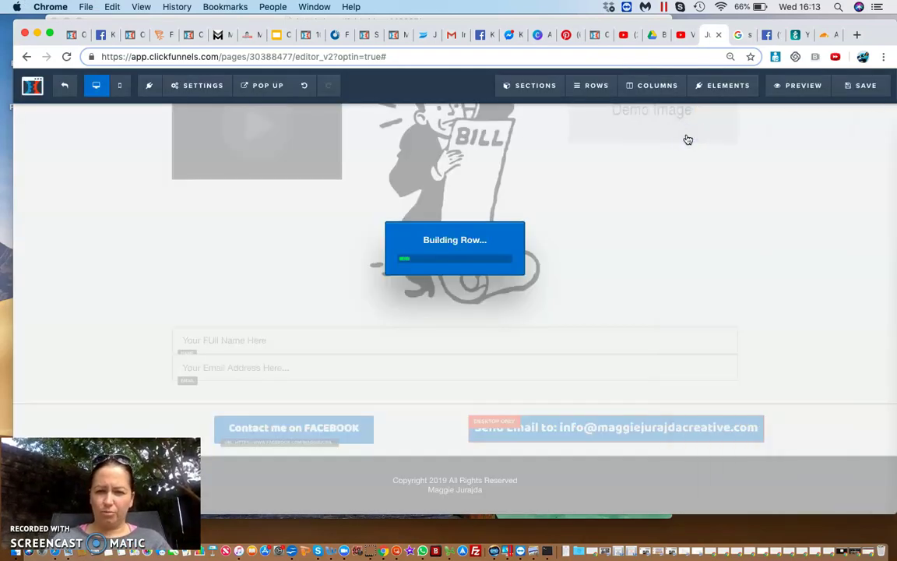
# - Add a button element to the empty one-column row below the email input
pyautogui.scroll(-1, 703, 306)
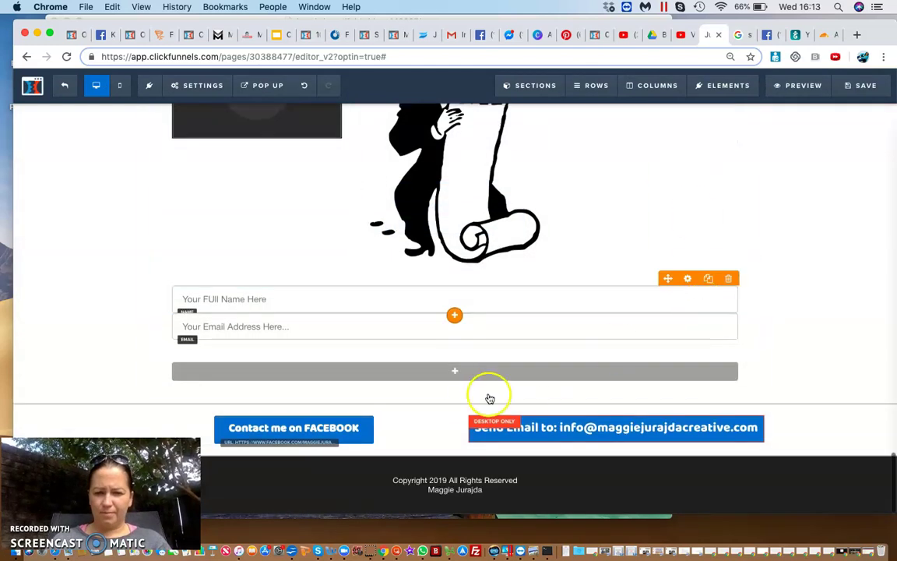
pyautogui.click(448, 374)
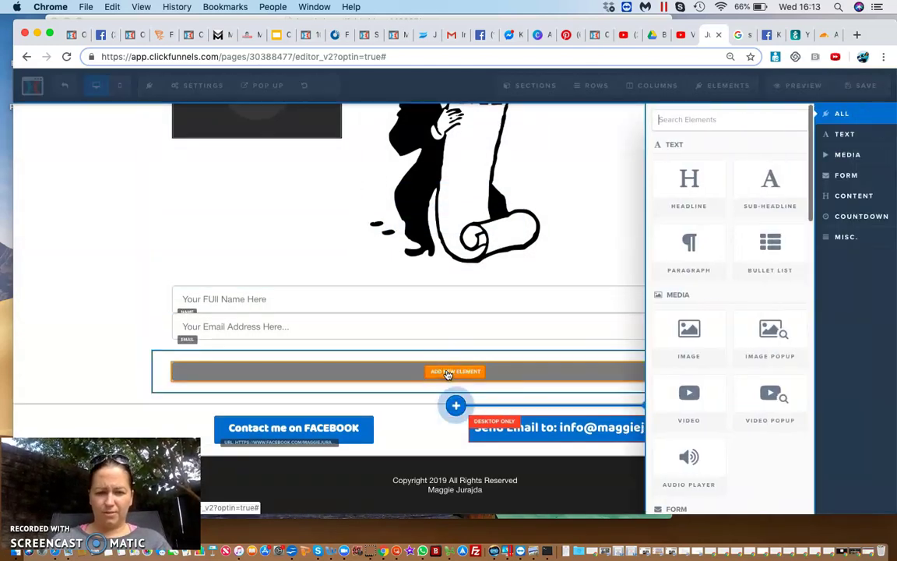
pyautogui.scroll(-3, 692, 356)
pyautogui.scroll(-5, 693, 359)
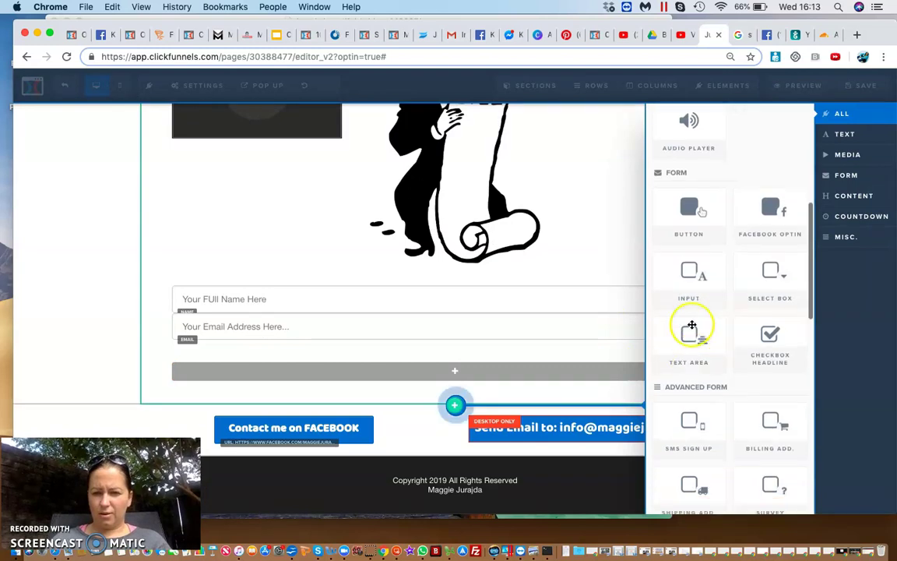
pyautogui.click(688, 203)
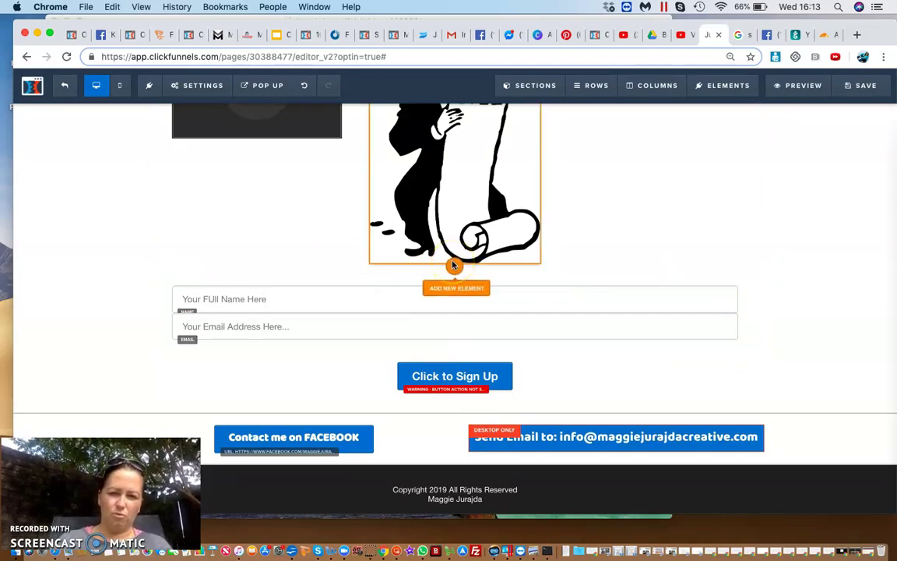
pyautogui.click(451, 336)
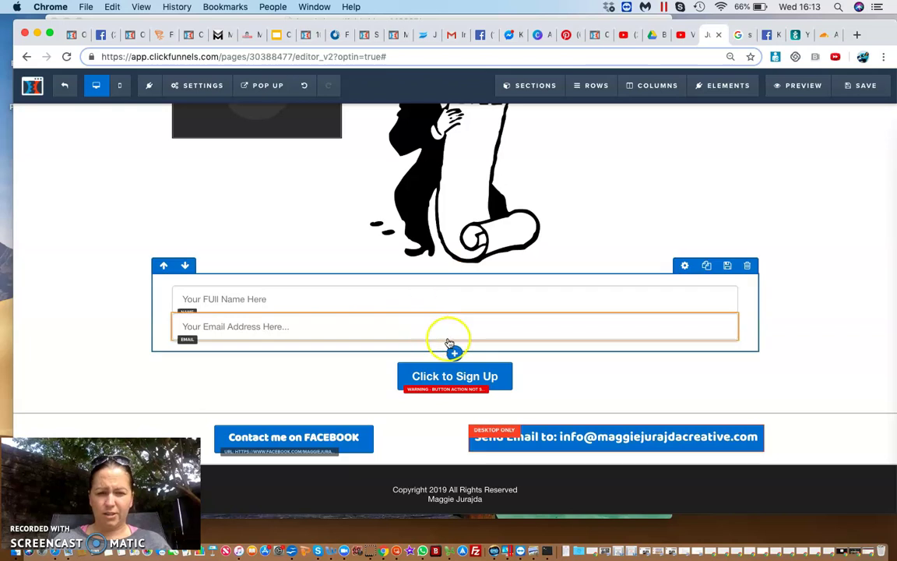
# - Set the new button's text to "Click here to submit to receive your ebook" and close its settings
pyautogui.click(428, 377)
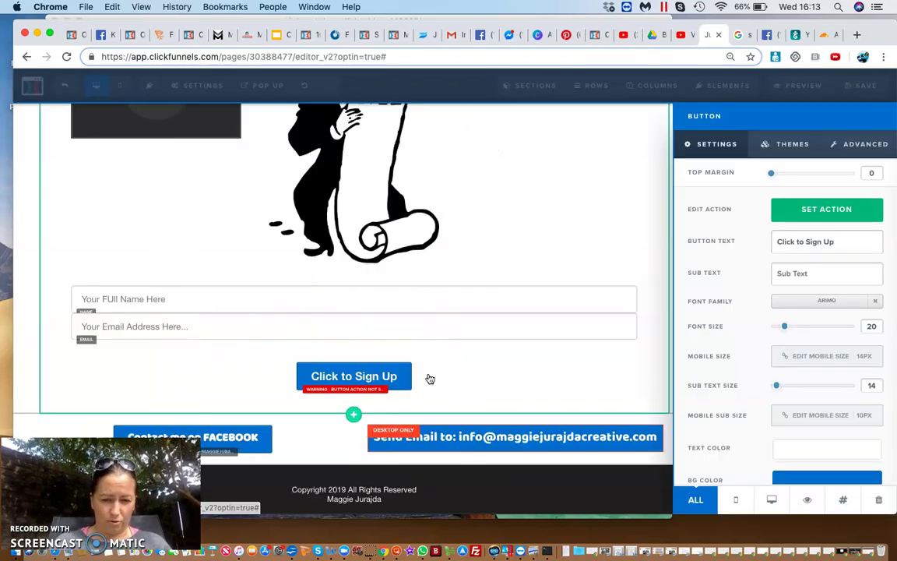
pyautogui.tripleClick(804, 240)
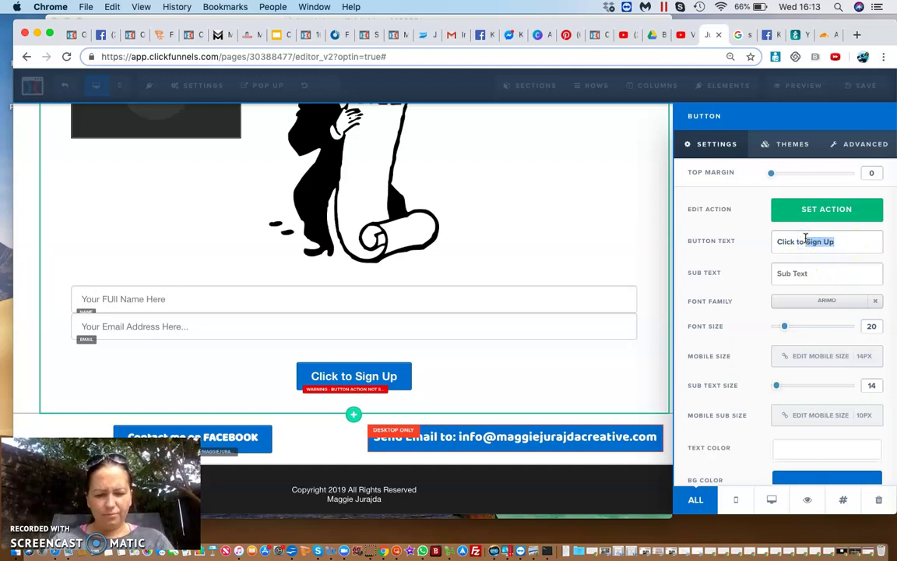
pyautogui.write('download or')
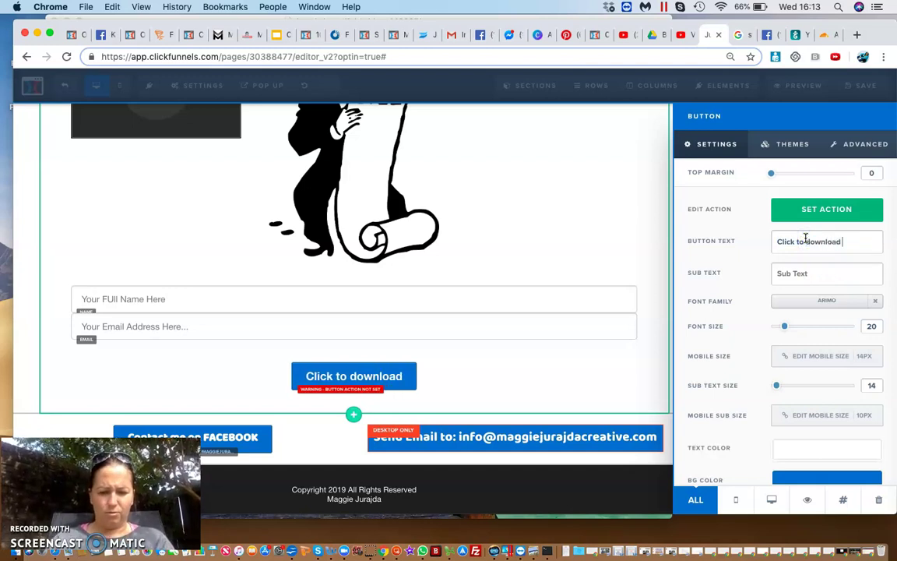
pyautogui.press('BackSpace')
pyautogui.press('BackSpace')
pyautogui.press('BackSpace')
pyautogui.press('BackSpace')
pyautogui.press('BackSpace')
pyautogui.press('BackSpace')
pyautogui.press('BackSpace')
pyautogui.press('BackSpace')
pyautogui.press('BackSpace')
pyautogui.press('BackSpace')
pyautogui.press('BackSpace')
pyautogui.press('BackSpace')
pyautogui.press('BackSpace')
pyautogui.press('BackSpace')
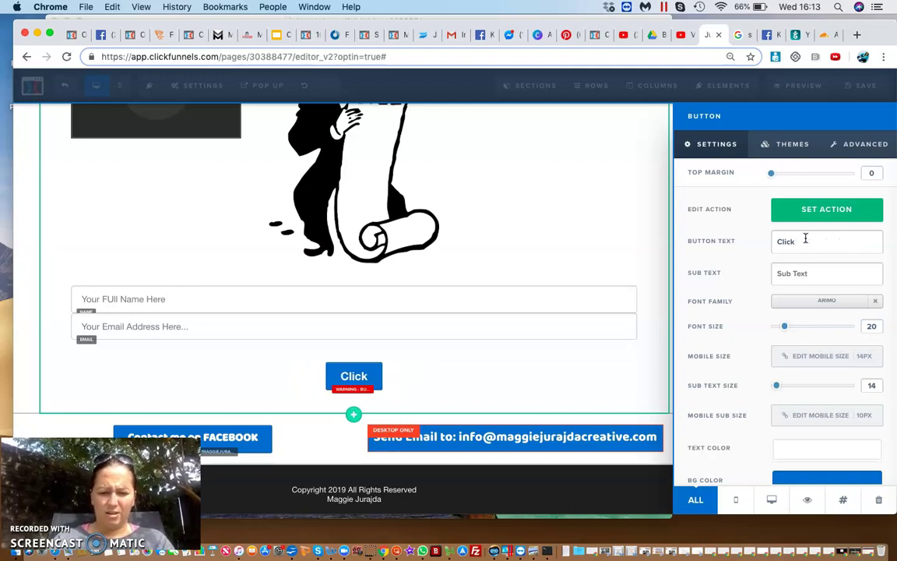
pyautogui.write('here to submit to receive your ebook')
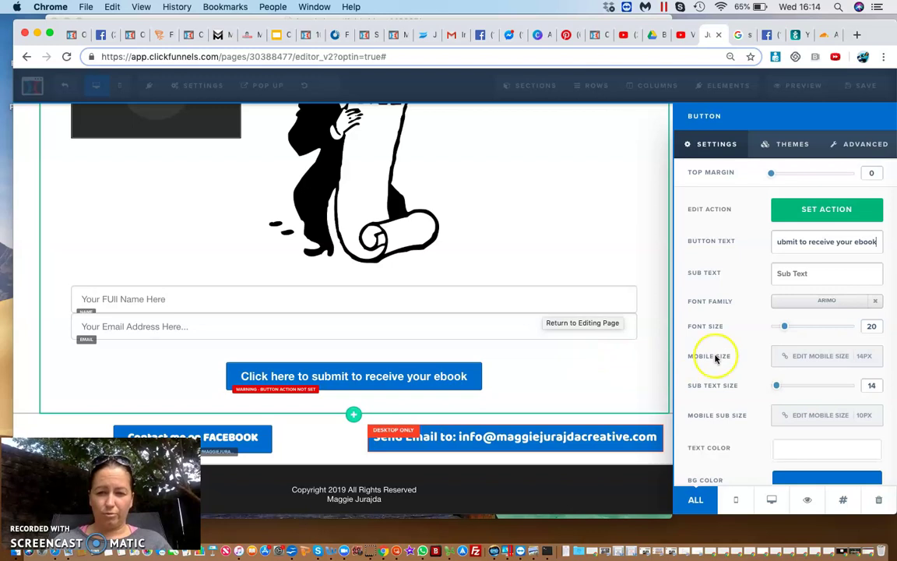
pyautogui.click(544, 362)
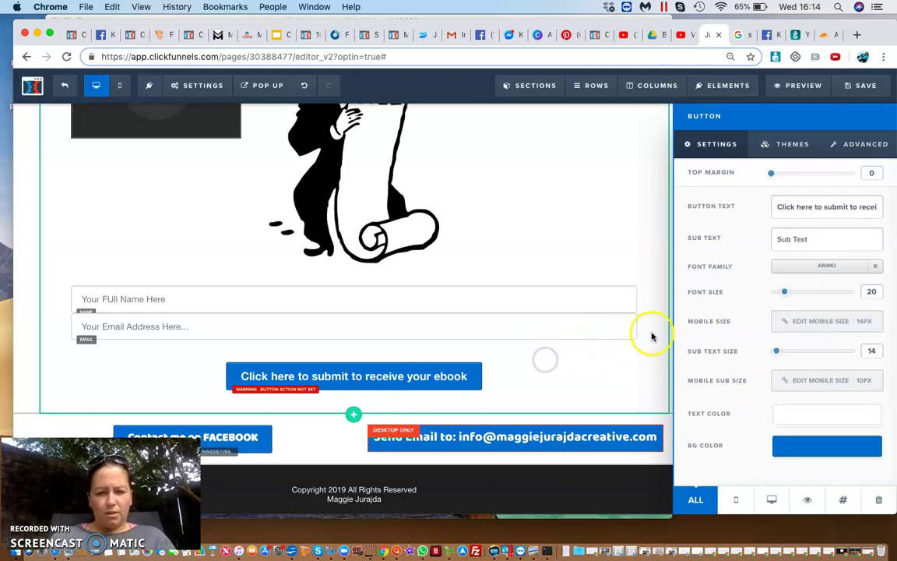
# - Delete the whole section headed "These are the products that will change your life" and confirm the deletion
pyautogui.scroll(3, 680, 257)
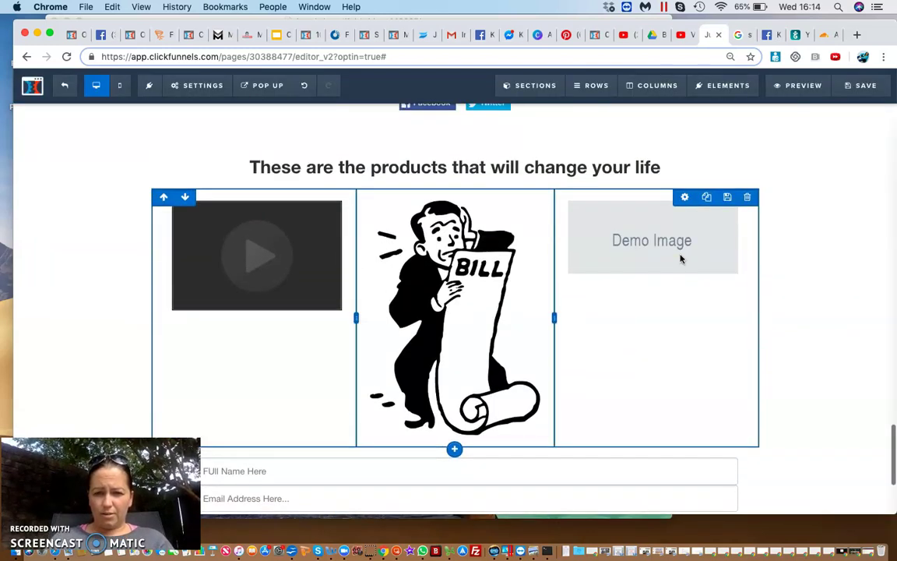
pyautogui.scroll(6, 680, 257)
pyautogui.scroll(-4, 680, 257)
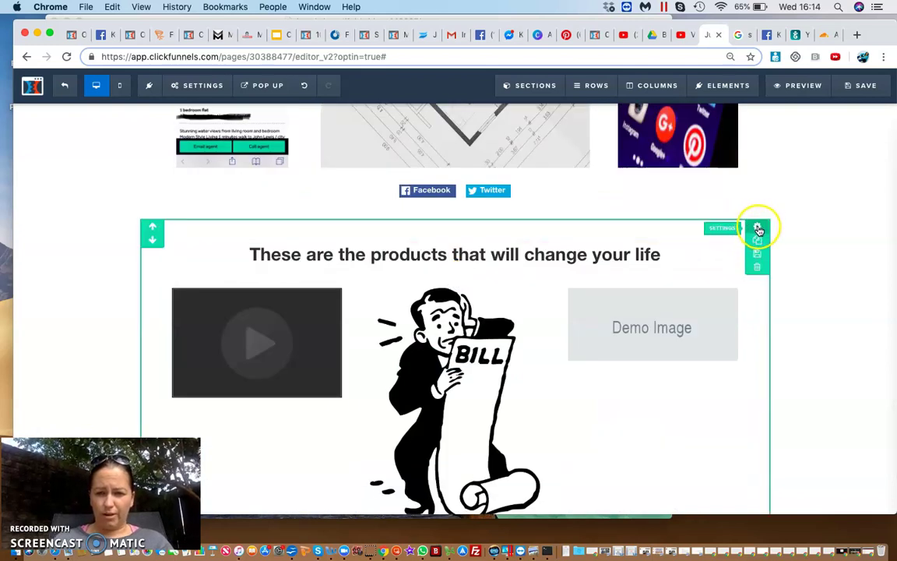
pyautogui.click(758, 268)
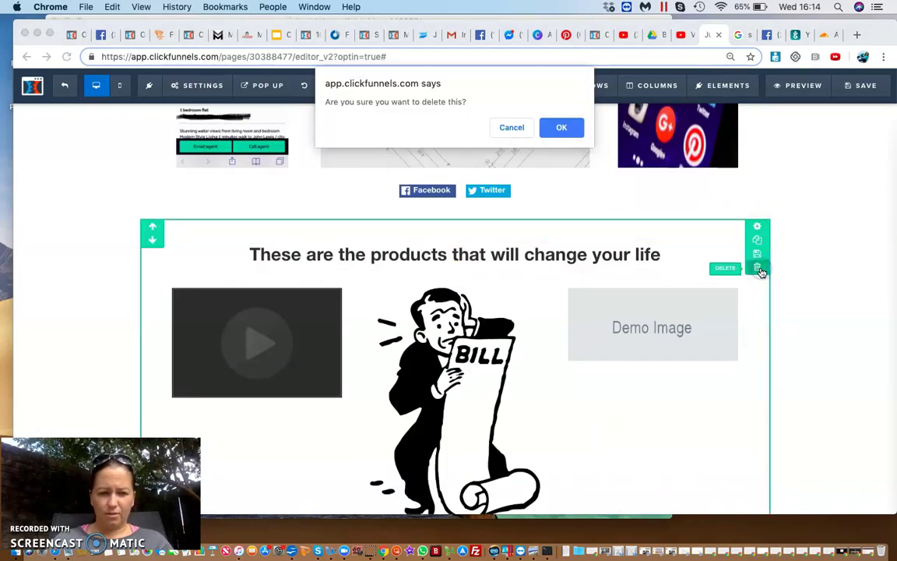
pyautogui.click(561, 127)
# - Cancel leaving the editor with unsaved changes and save the home page
pyautogui.scroll(15, 623, 204)
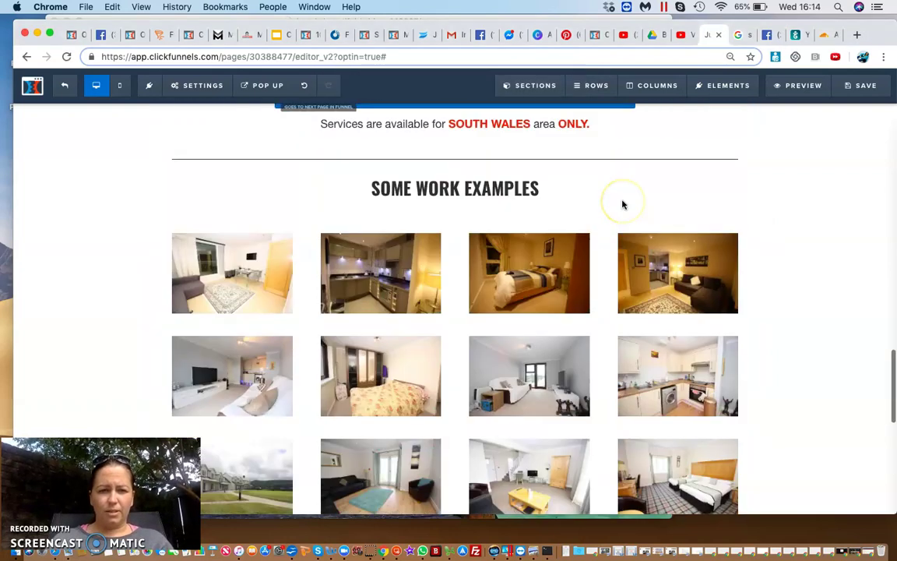
pyautogui.click(65, 86)
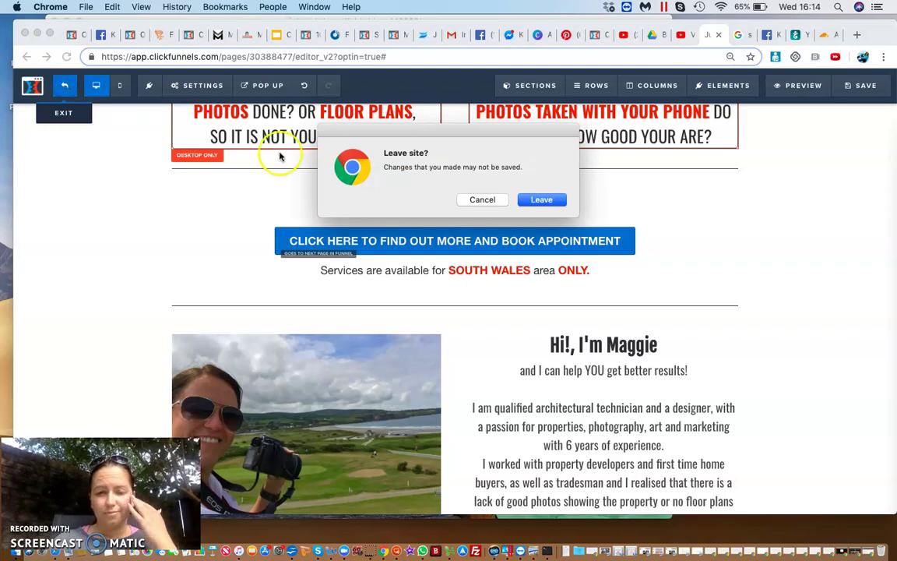
pyautogui.click(481, 200)
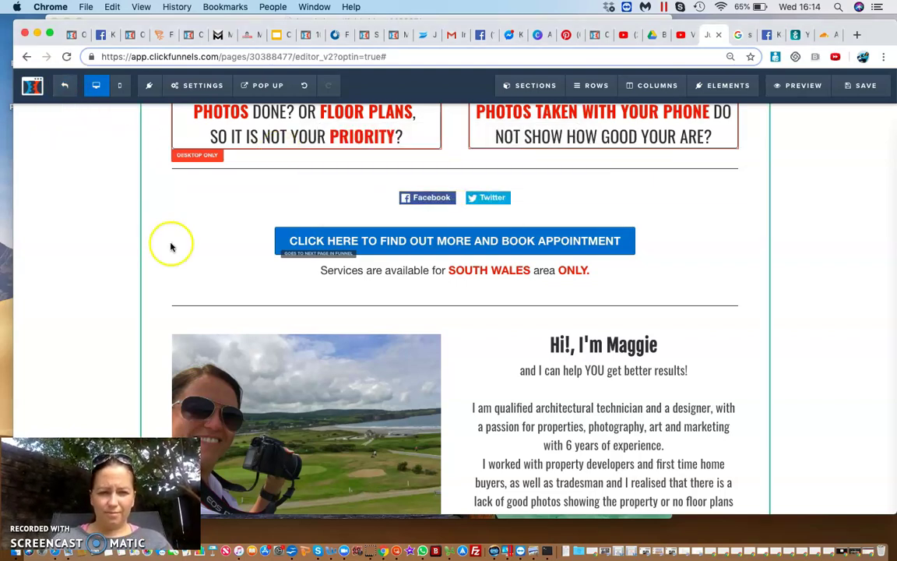
pyautogui.scroll(-15, 171, 247)
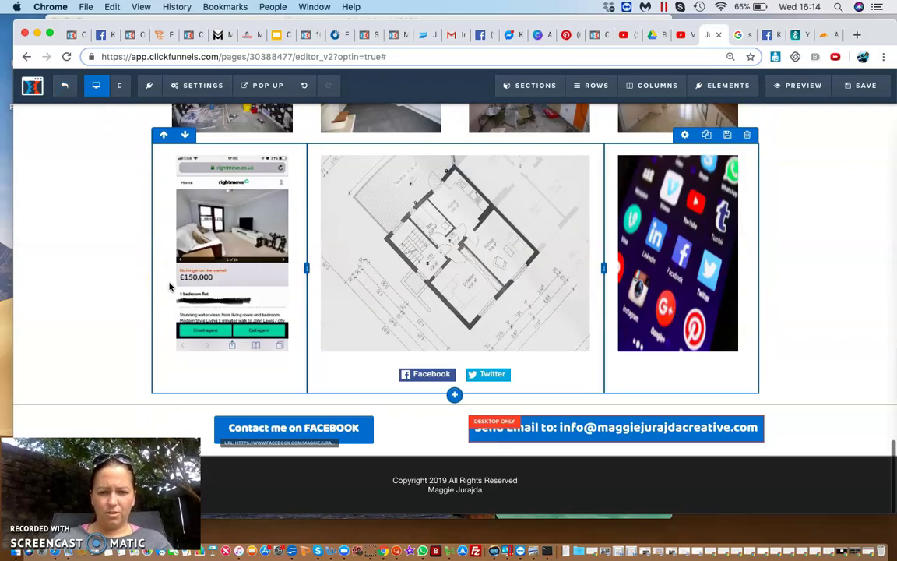
pyautogui.click(858, 88)
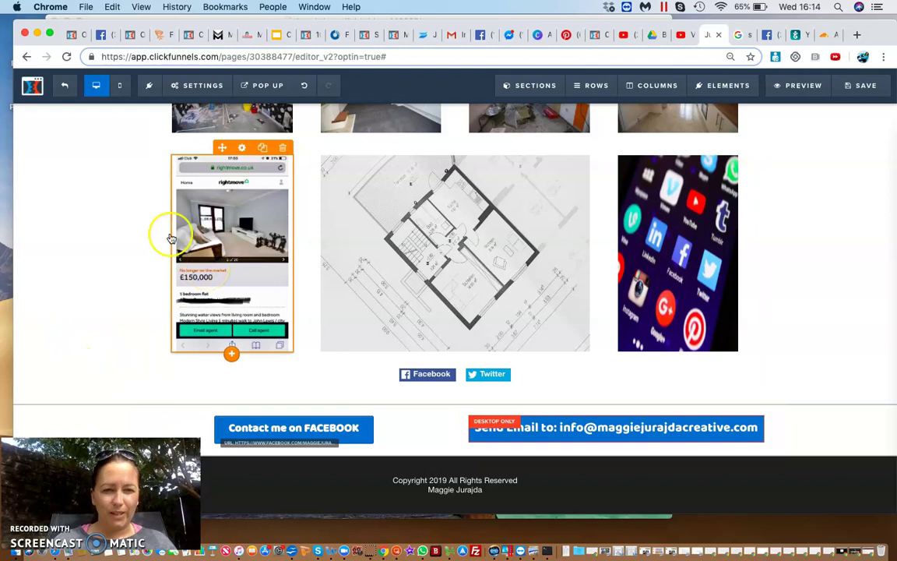
# - Exit the home page editor and open the Package and Details Form page for editing to examine its contact form and submit button
pyautogui.click(63, 90)
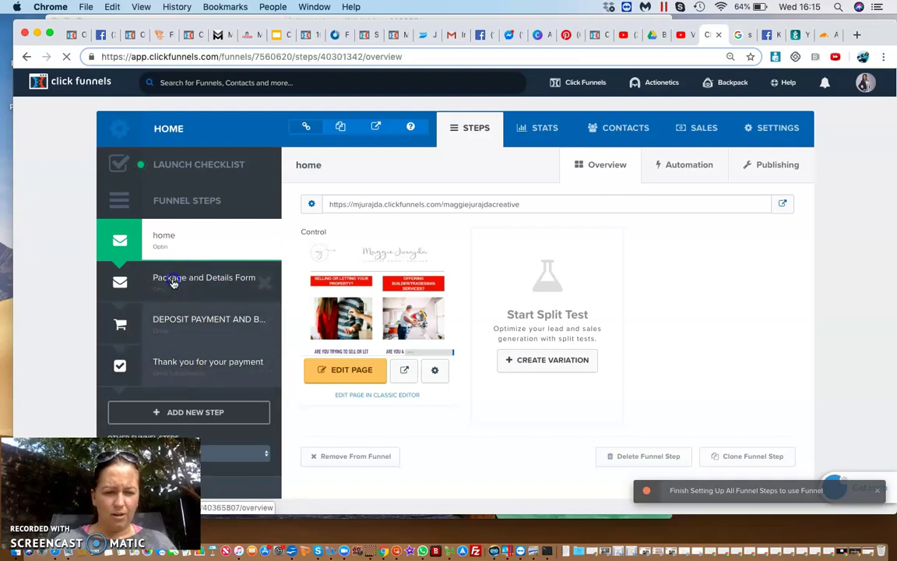
pyautogui.click(174, 284)
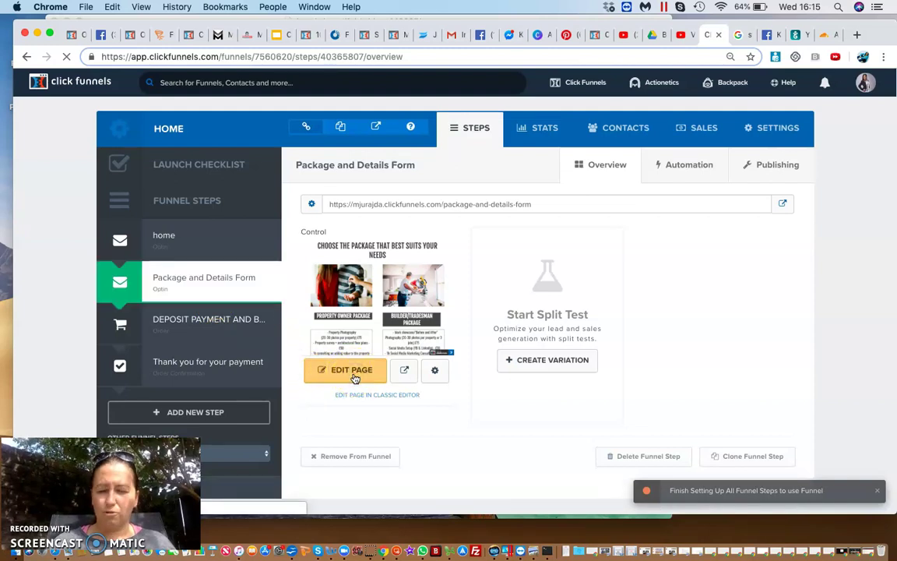
pyautogui.click(351, 371)
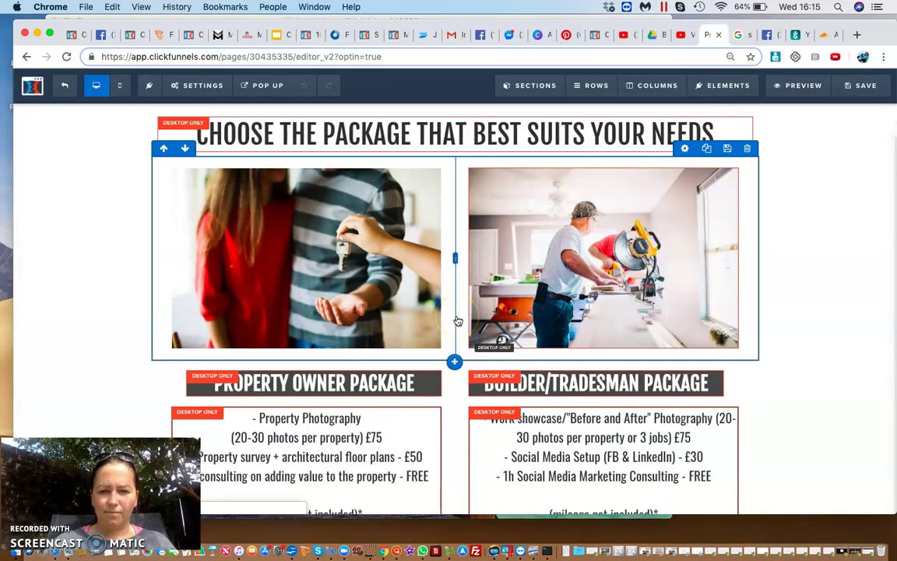
pyautogui.scroll(-10, 681, 384)
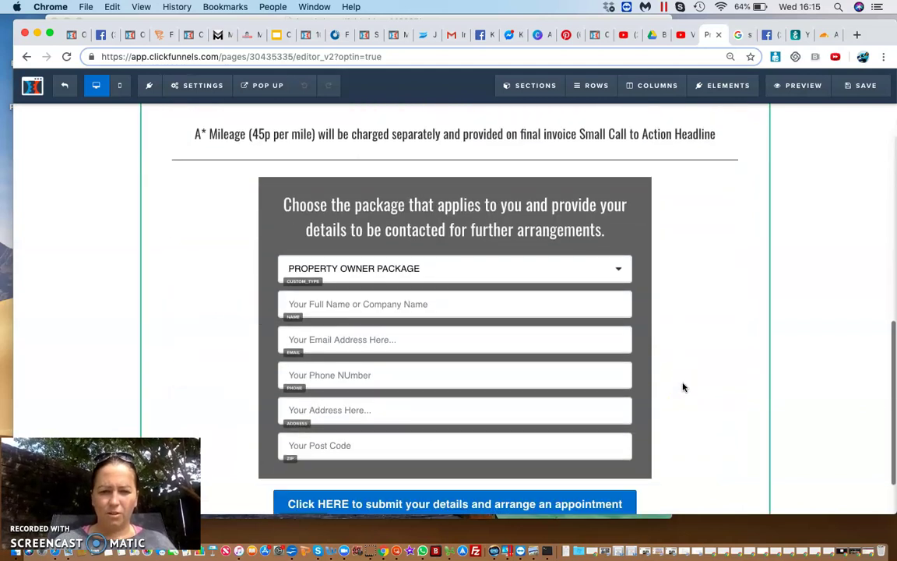
pyautogui.scroll(-2, 682, 387)
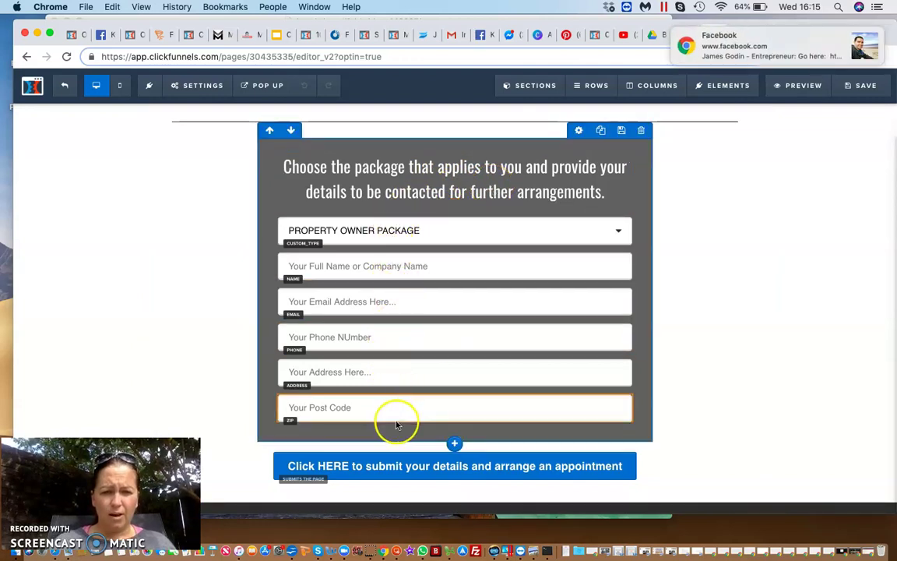
pyautogui.scroll(-1, 396, 424)
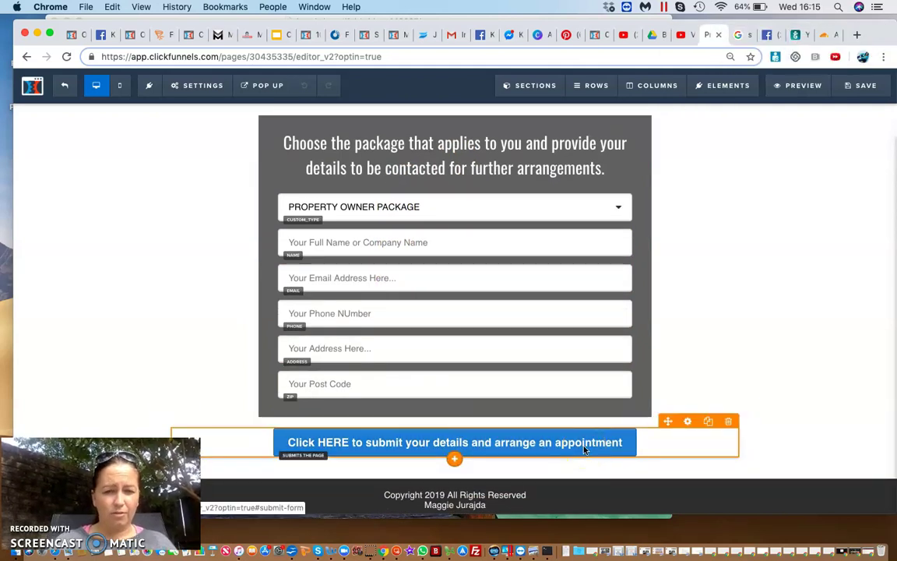
pyautogui.click(791, 379)
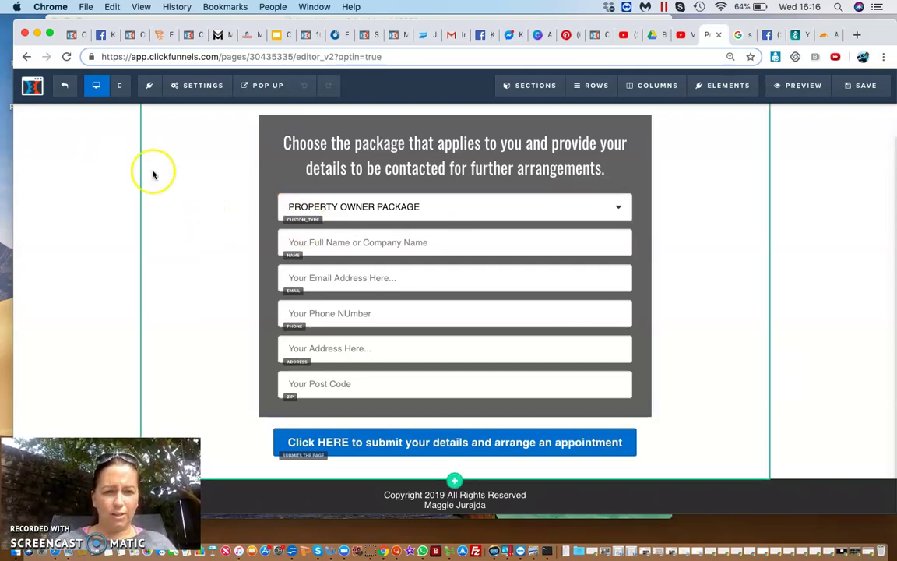
# - Leave the page editor and create a funnel step named "new funnel step" in the Home funnel, with its path left blank
pyautogui.click(66, 87)
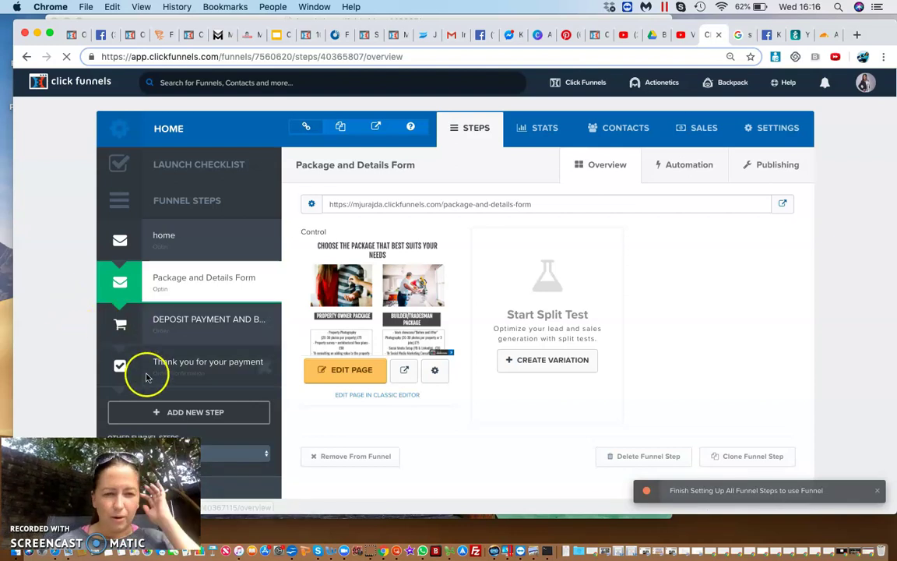
pyautogui.click(188, 412)
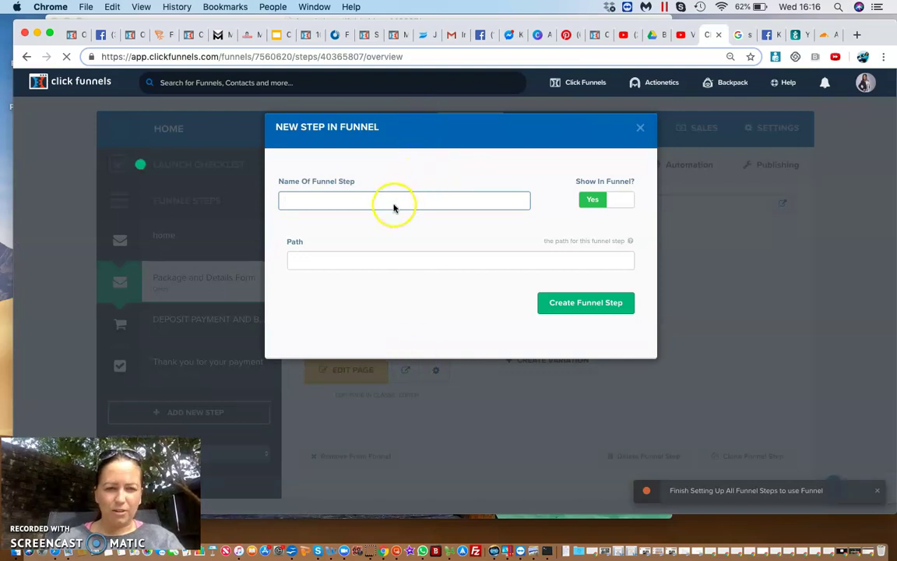
pyautogui.click(359, 195)
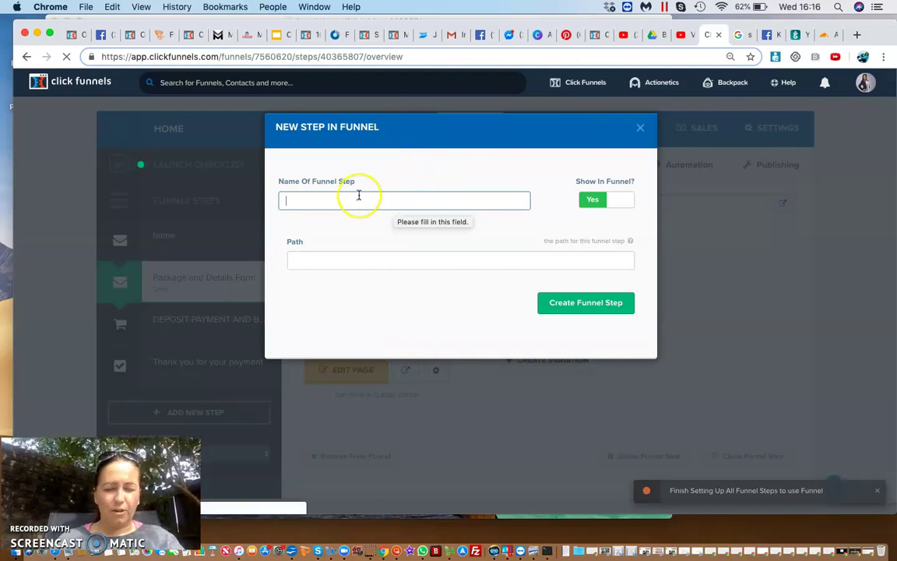
pyautogui.write('ne')
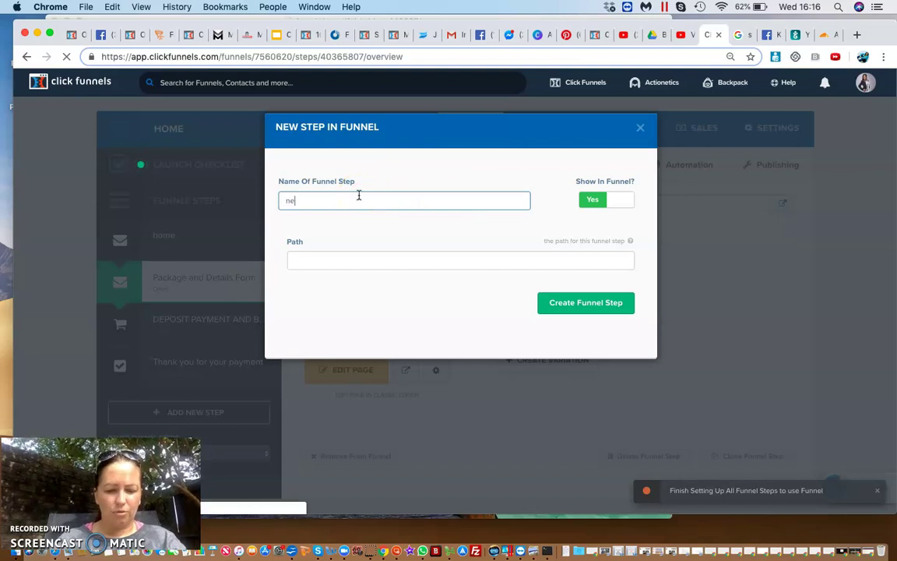
pyautogui.write('w funnel')
pyautogui.click(357, 260)
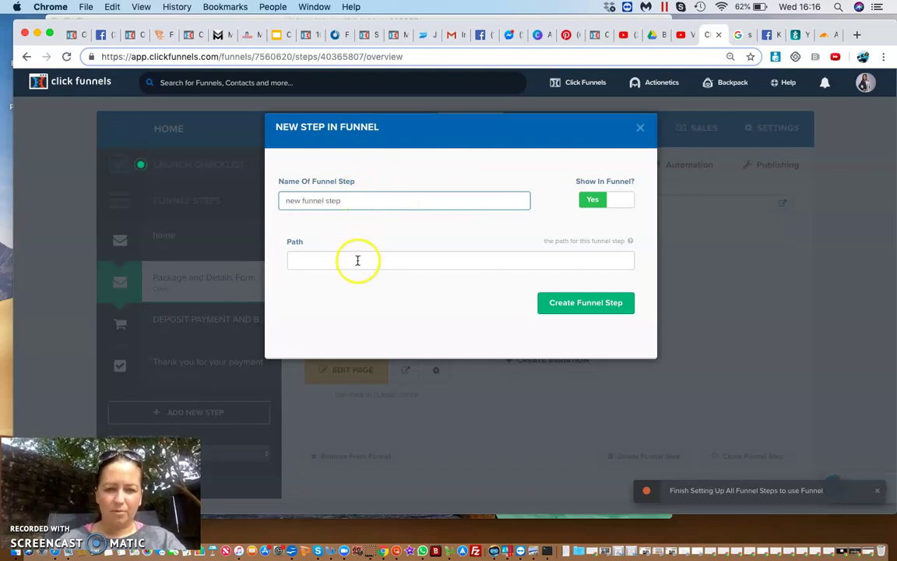
pyautogui.click(480, 327)
pyautogui.click(578, 307)
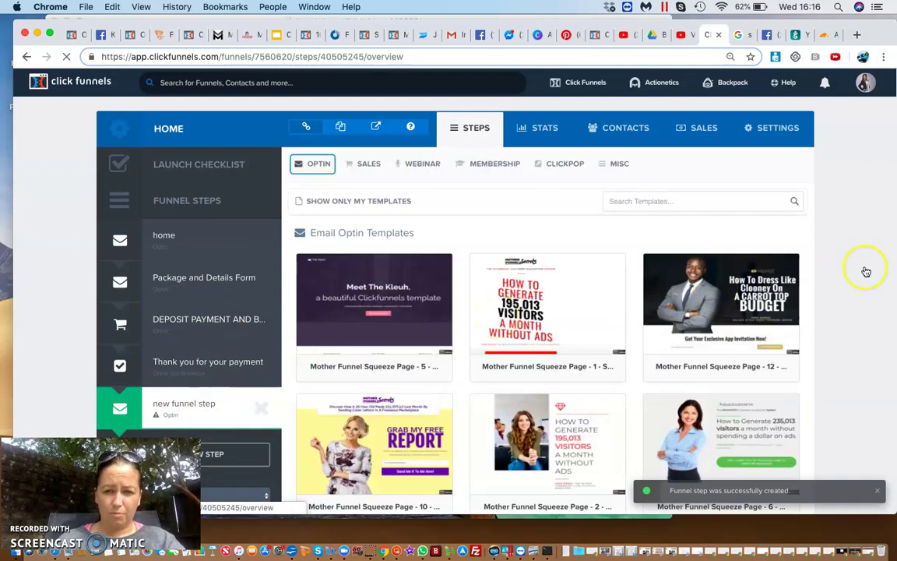
# - Look over the email optin templates offered for the new funnel step and delete that step, confirming the deletion
pyautogui.scroll(-1, 866, 271)
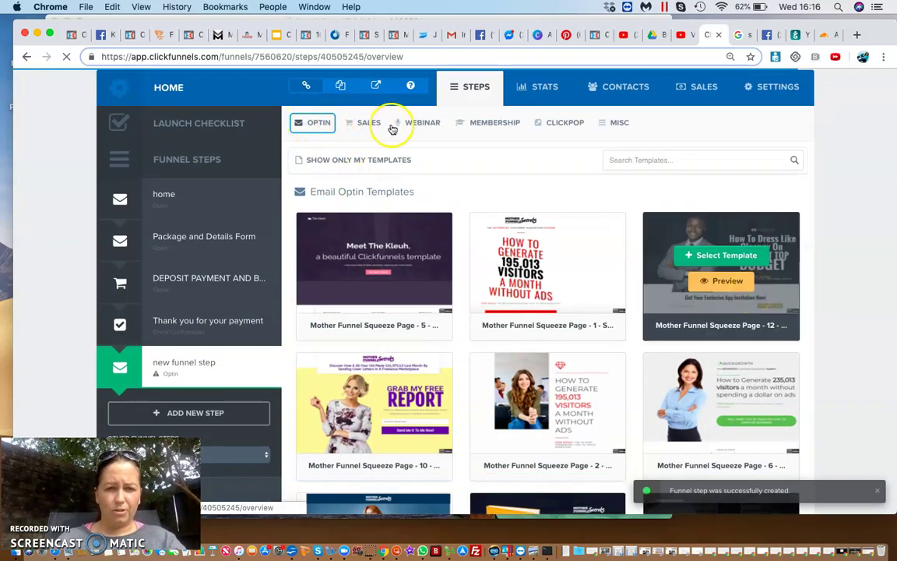
pyautogui.scroll(-1, 392, 129)
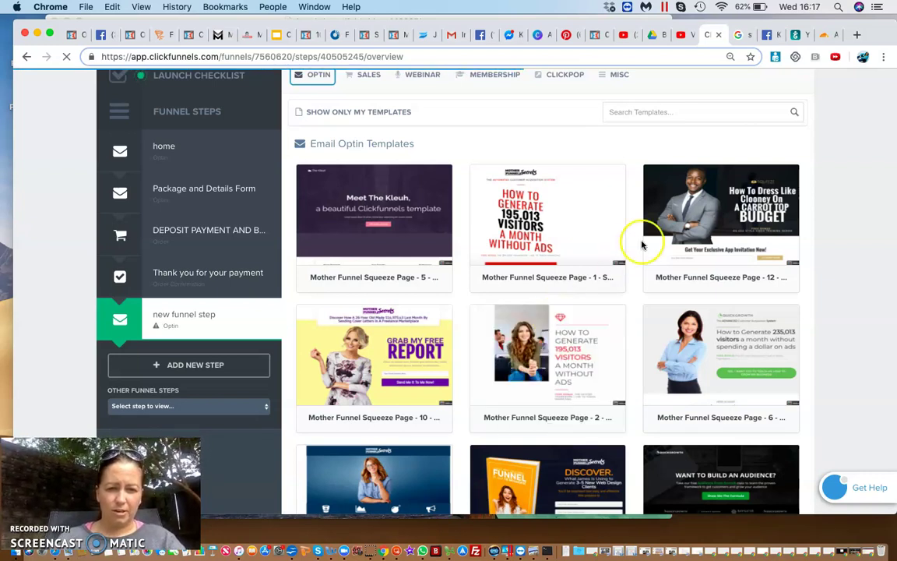
pyautogui.scroll(2, 640, 235)
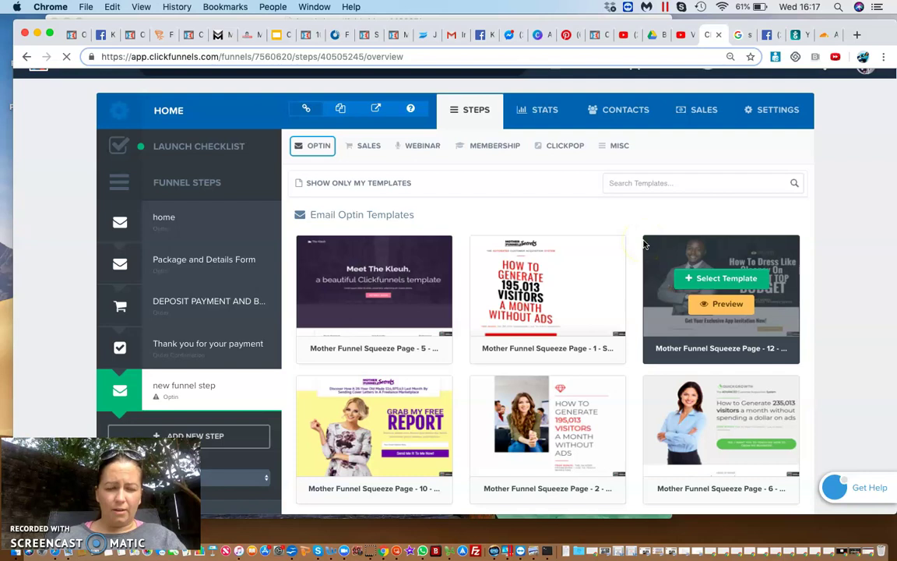
pyautogui.click(261, 390)
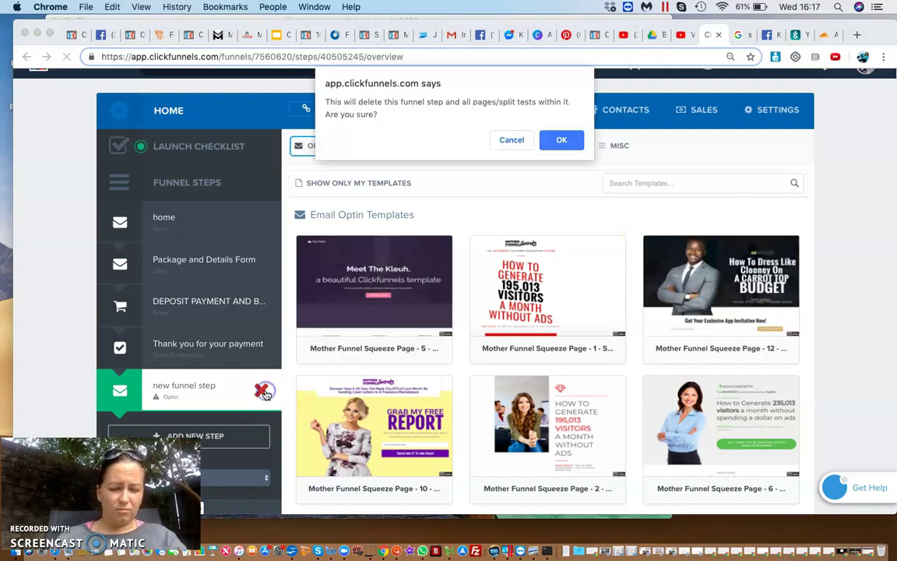
pyautogui.click(561, 141)
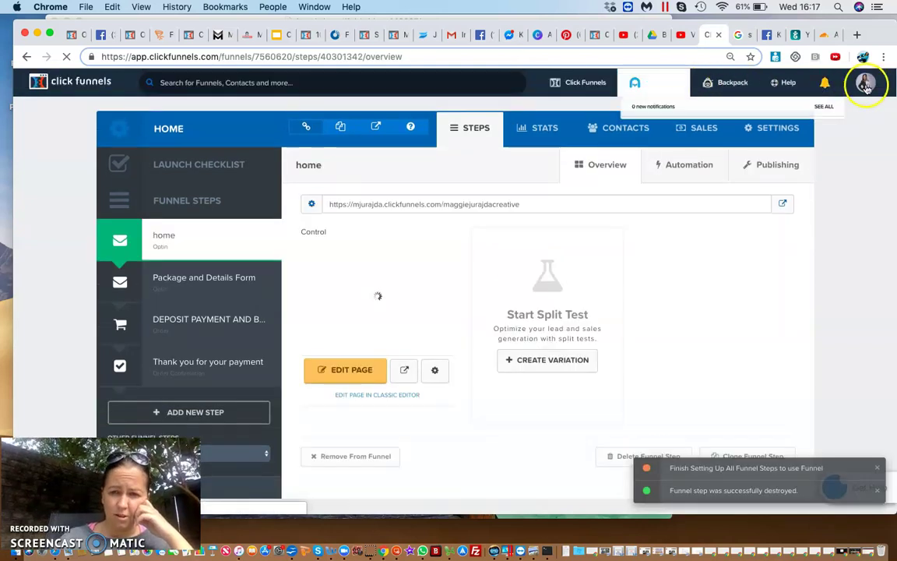
# - Open the account's Affiliates area and look through the ClickFunnels Affiliate Program page
pyautogui.click(865, 81)
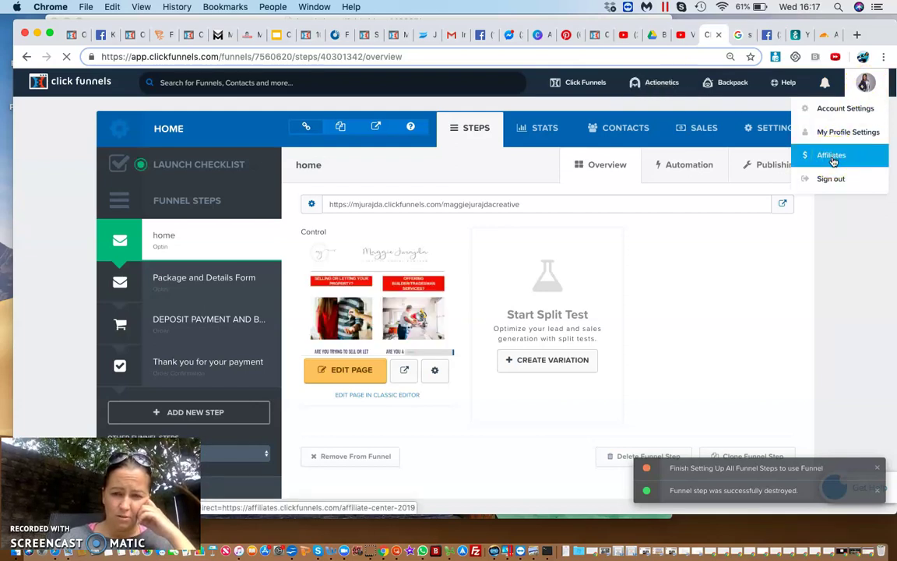
pyautogui.click(831, 157)
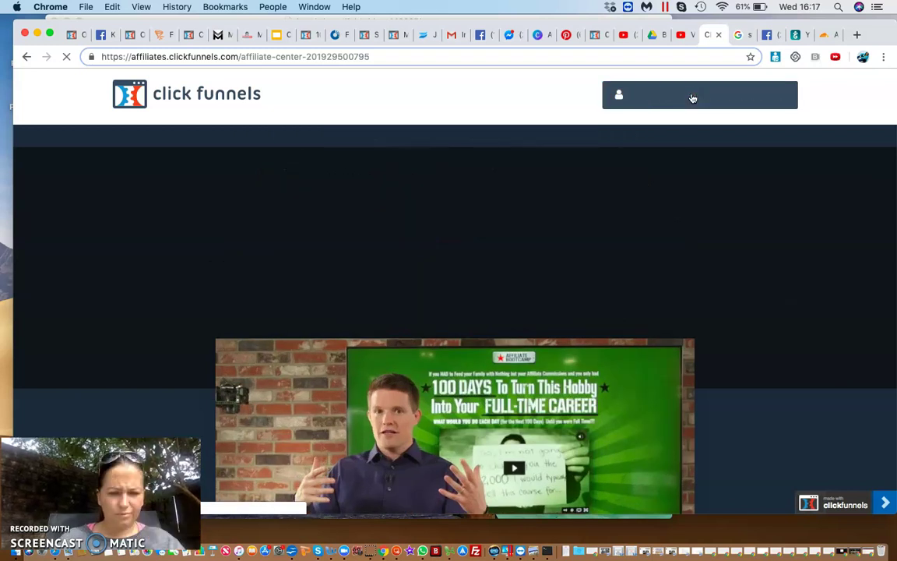
pyautogui.scroll(-1, 414, 233)
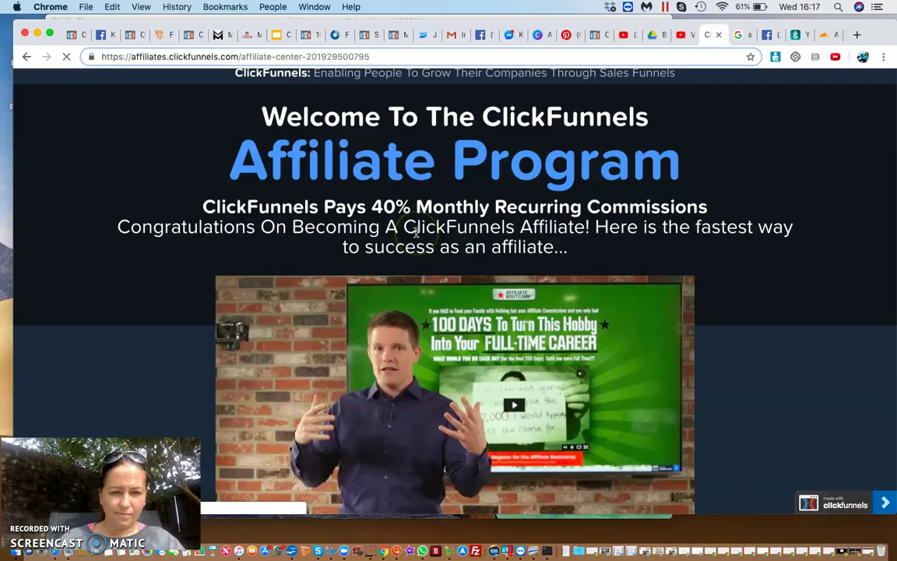
pyautogui.scroll(-10, 415, 232)
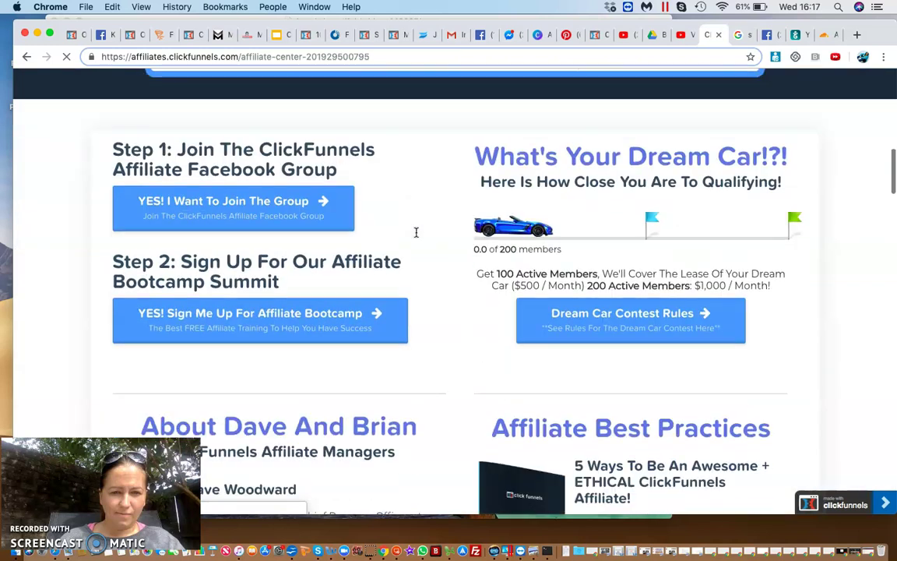
pyautogui.scroll(-2, 416, 232)
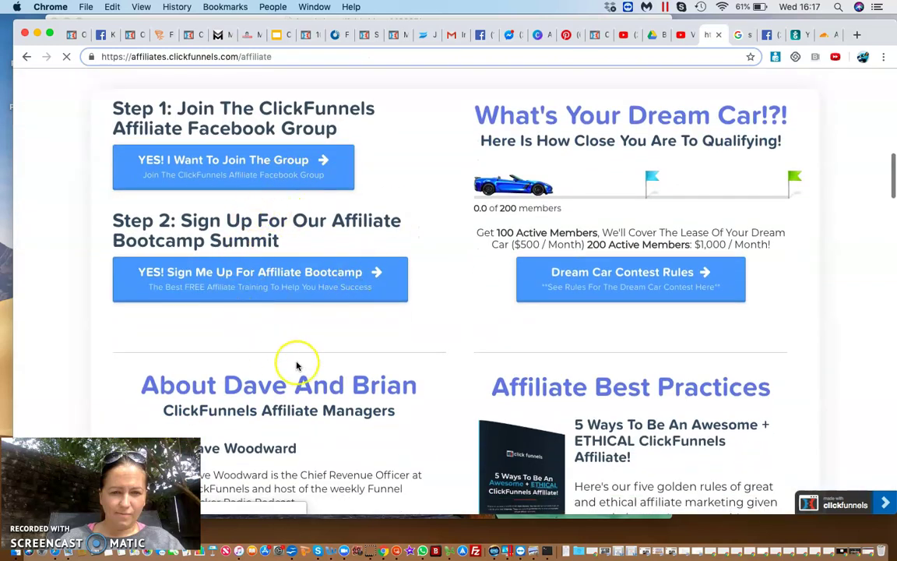
# - Examine the affiliate dashboard's earnings and its Breakdown by Funnel with the affiliate tools links
pyautogui.scroll(-10, 296, 365)
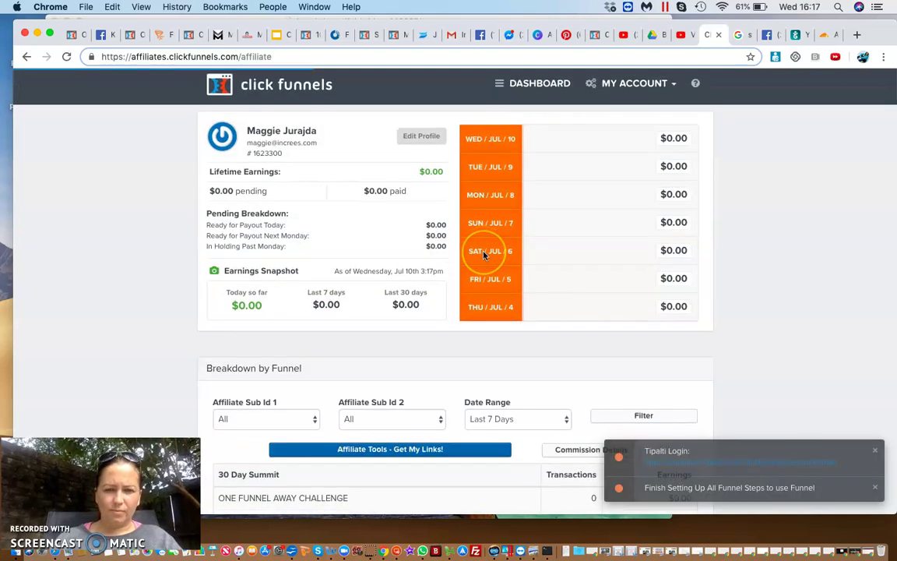
pyautogui.scroll(-5, 482, 255)
pyautogui.scroll(-1, 483, 256)
pyautogui.scroll(2, 482, 256)
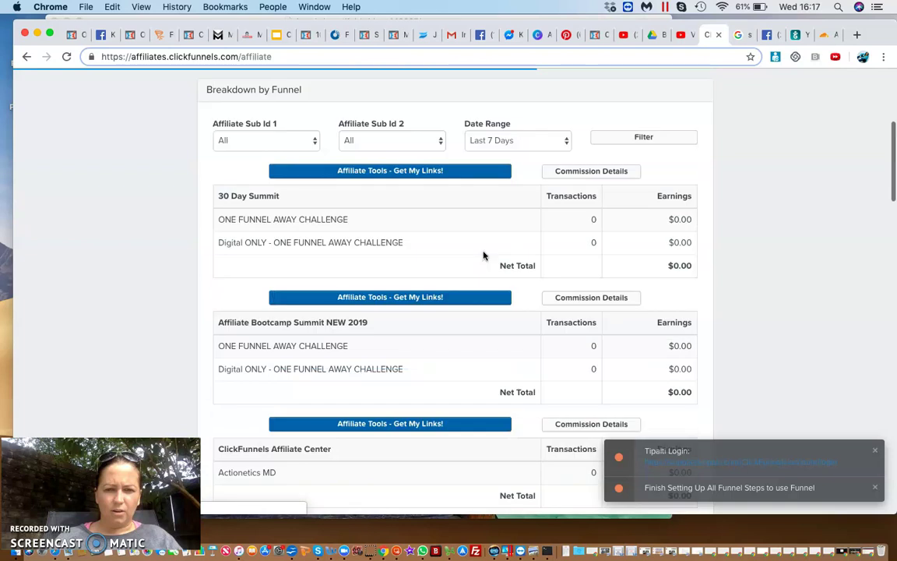